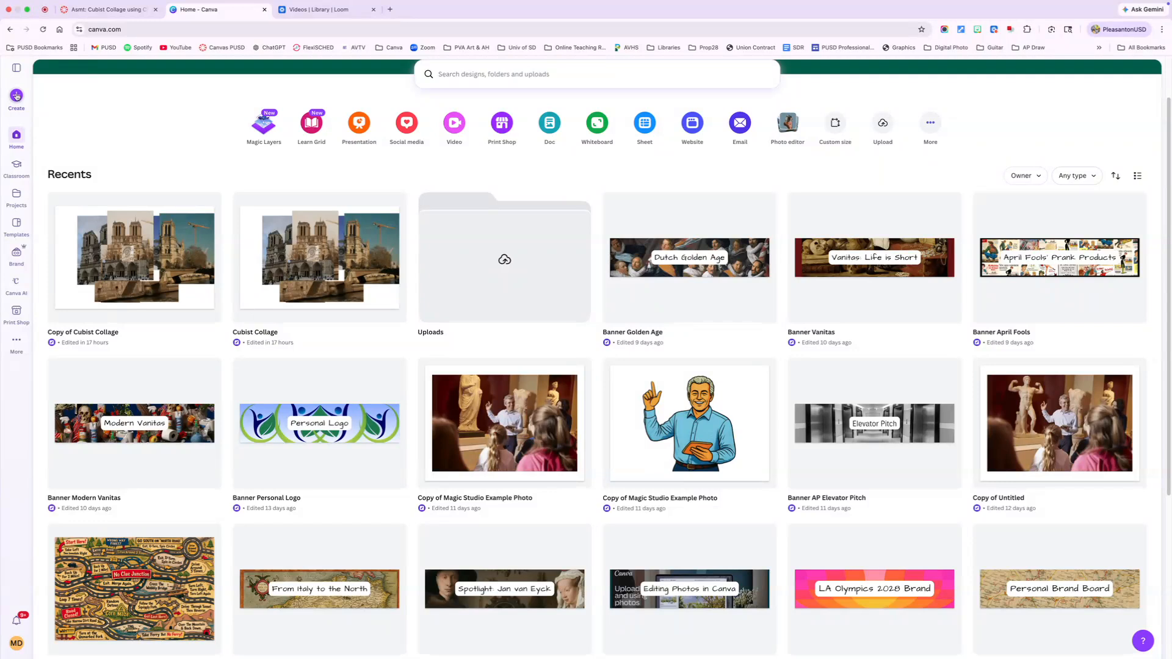
- Create a new custom-size design 18 in wide by 12 in high
{"action": "left_click", "coordinate": [17, 96]}
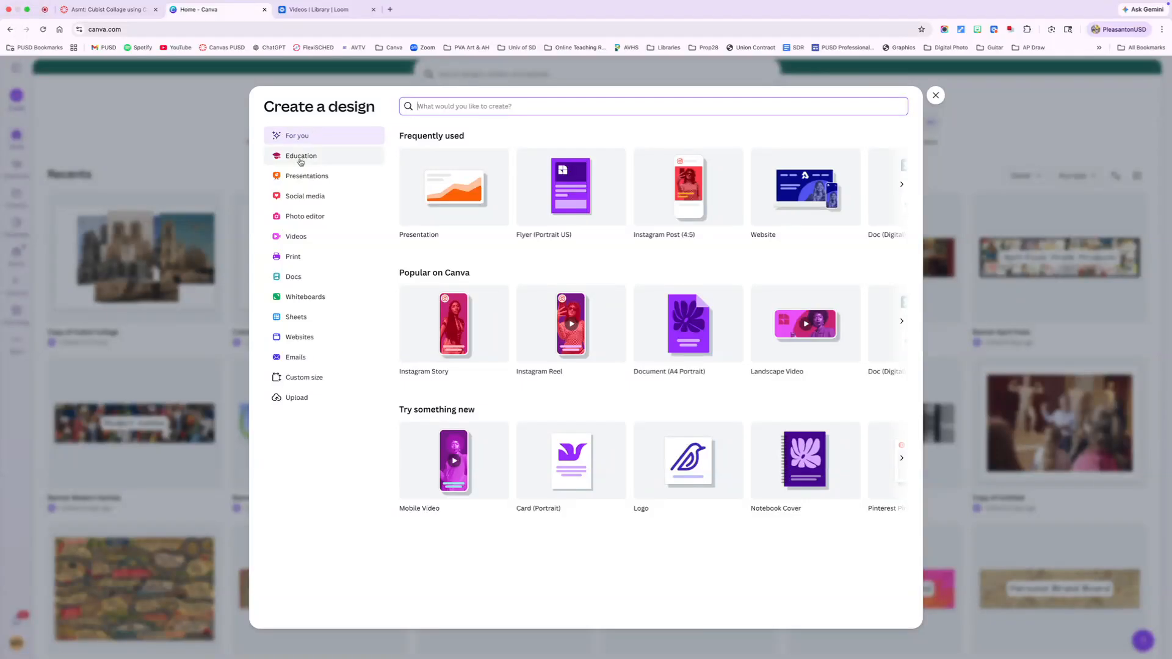
{"action": "left_click", "coordinate": [301, 378]}
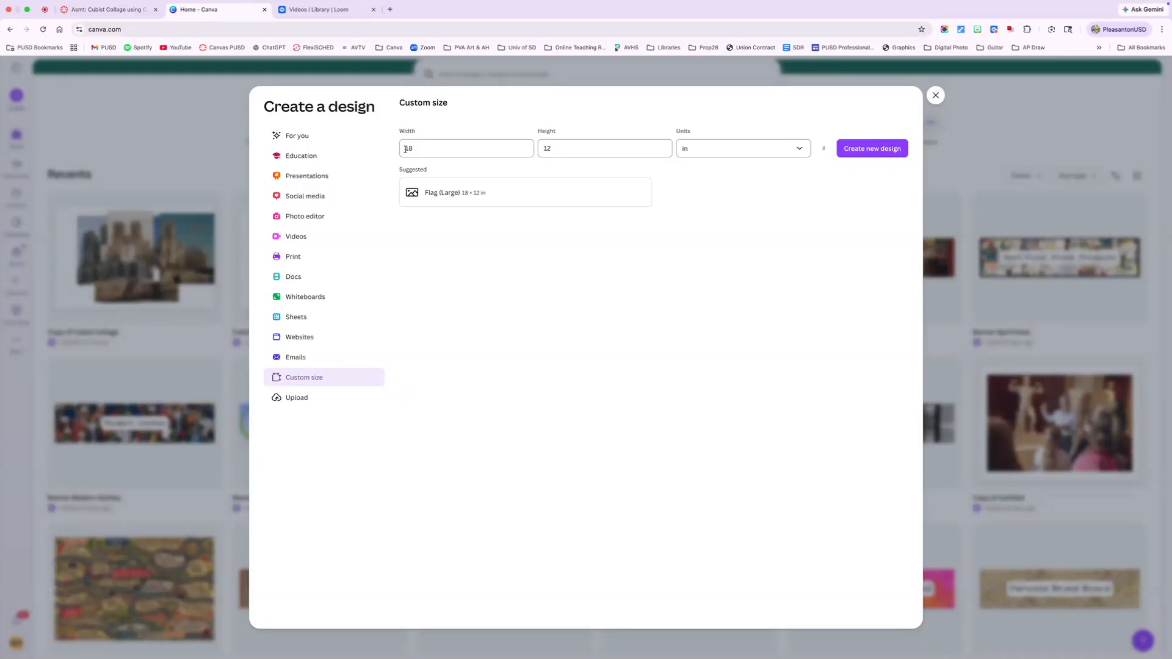
{"action": "left_click_drag", "start_coordinate": [413, 148], "coordinate": [397, 152]}
{"action": "type", "text": "18"}
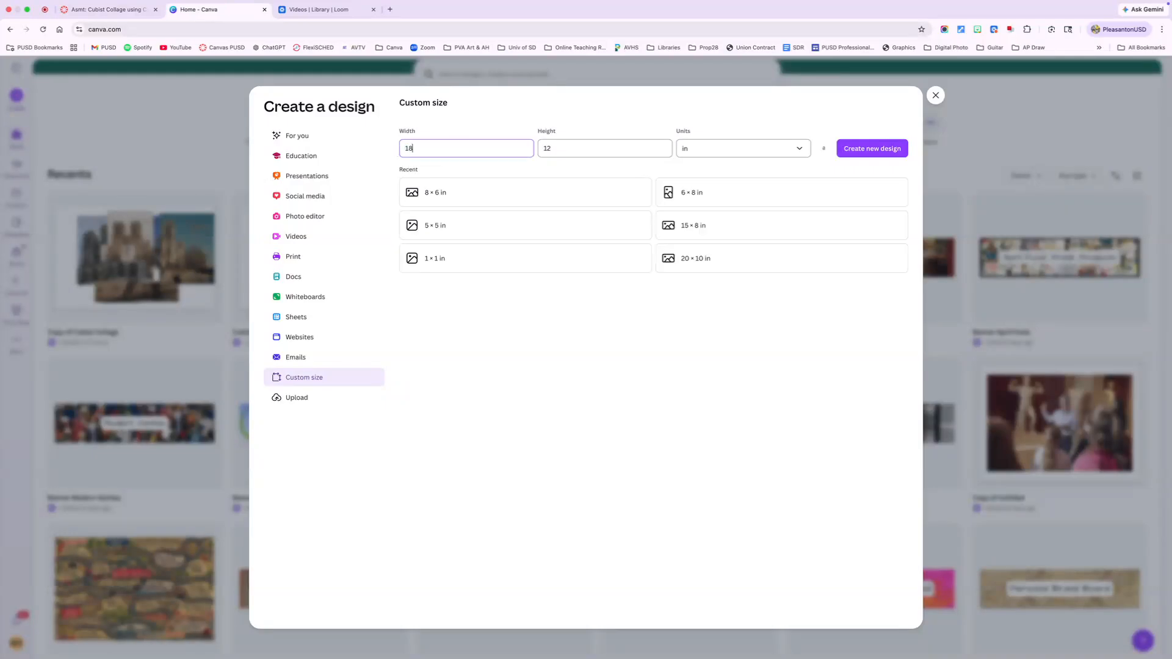
{"action": "left_click", "coordinate": [564, 148]}
{"action": "key", "text": "BackSpace"}
{"action": "type", "text": "12"}
{"action": "left_click", "coordinate": [794, 150]}
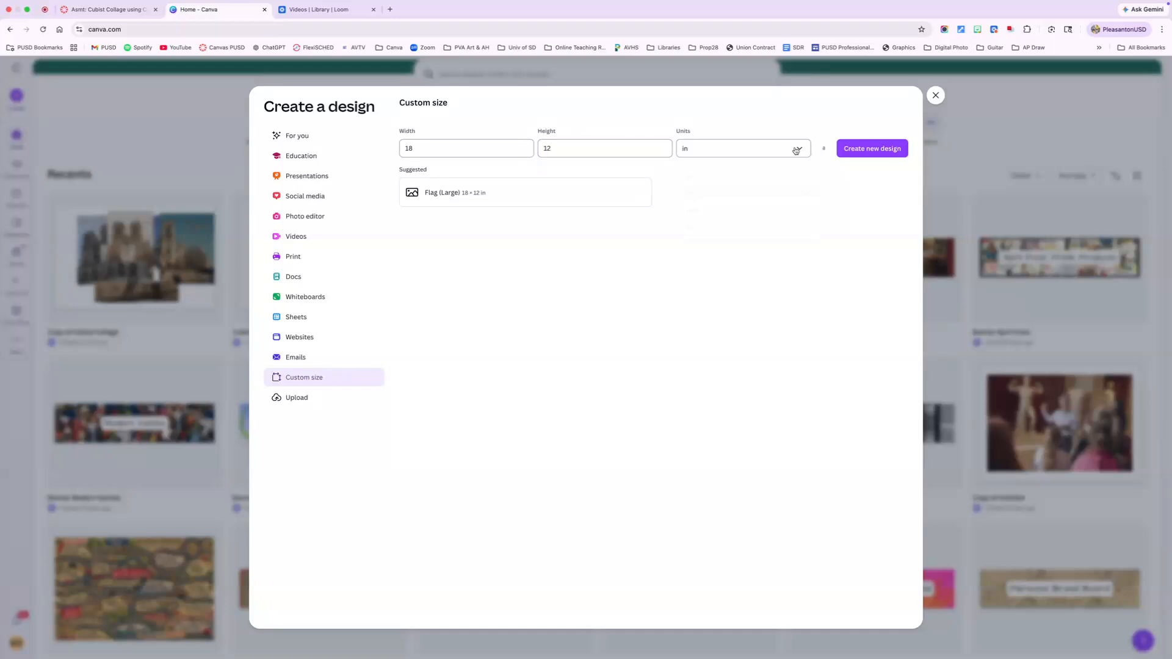
{"action": "left_click", "coordinate": [696, 196]}
{"action": "left_click", "coordinate": [861, 152]}
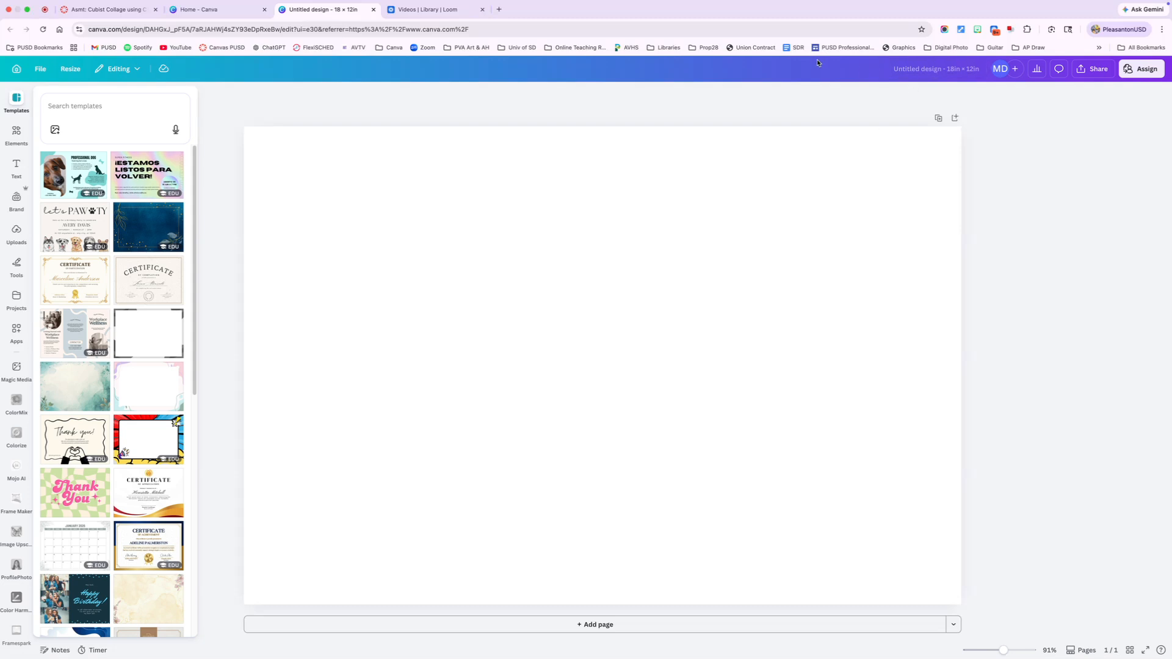
- Search the elements library for "notre dame paris" and show all the photo results
{"action": "left_click", "coordinate": [479, 105]}
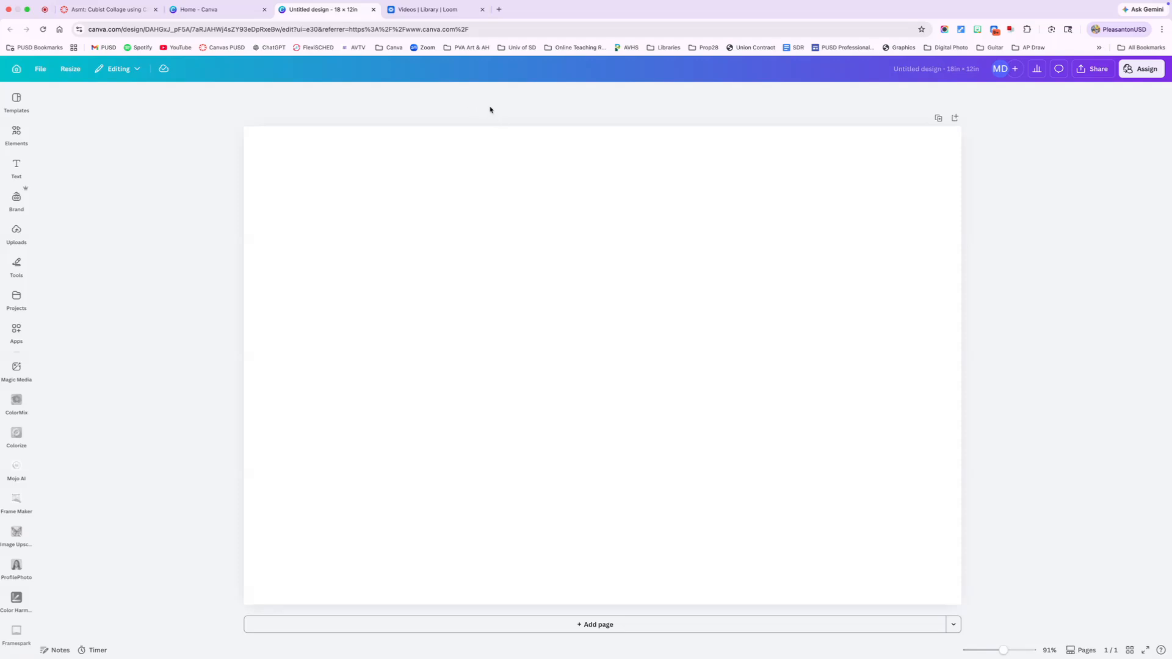
{"action": "left_click", "coordinate": [15, 133]}
{"action": "left_click", "coordinate": [63, 111]}
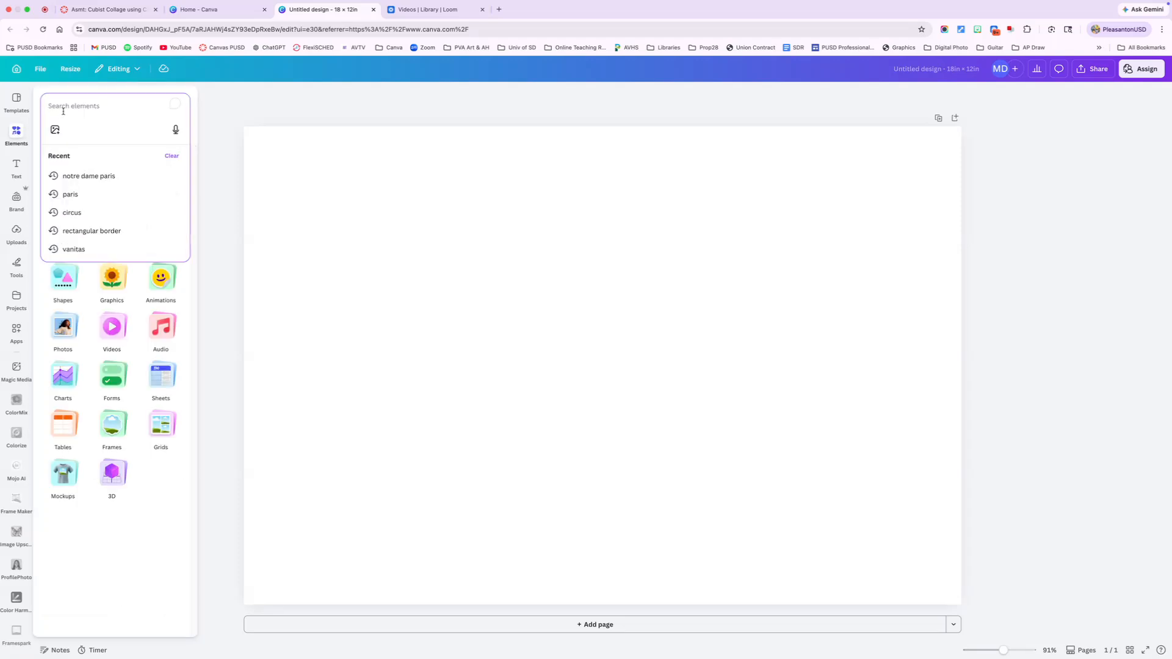
{"action": "type", "text": "notre dame "}
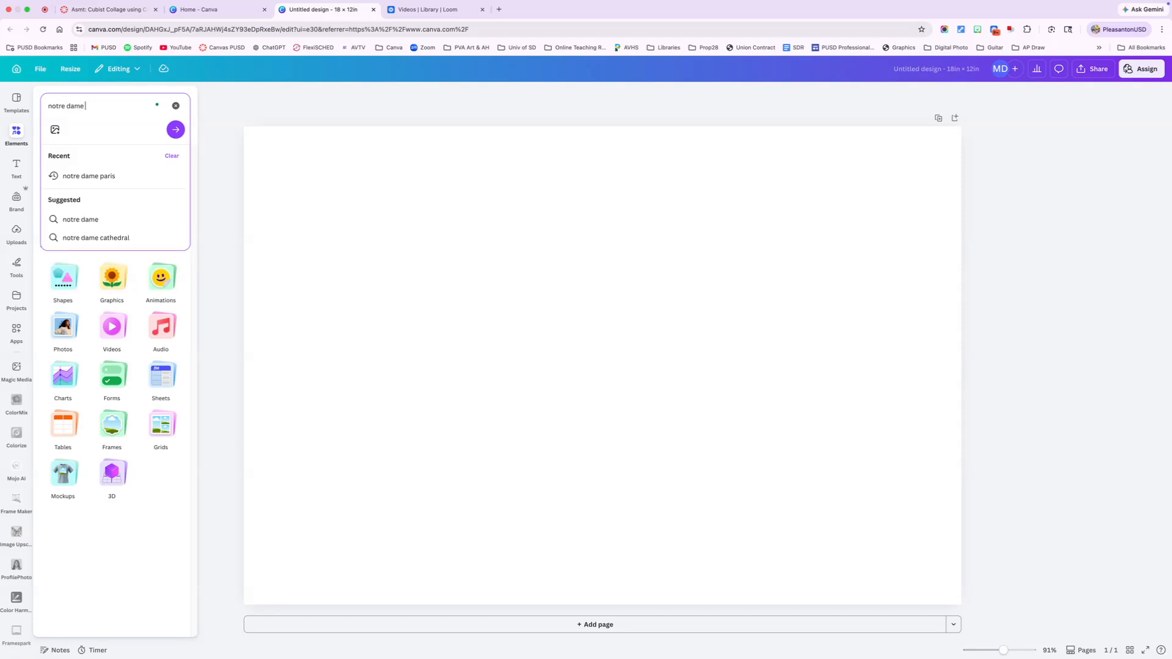
{"action": "type", "text": "paris"}
{"action": "key", "text": "Return"}
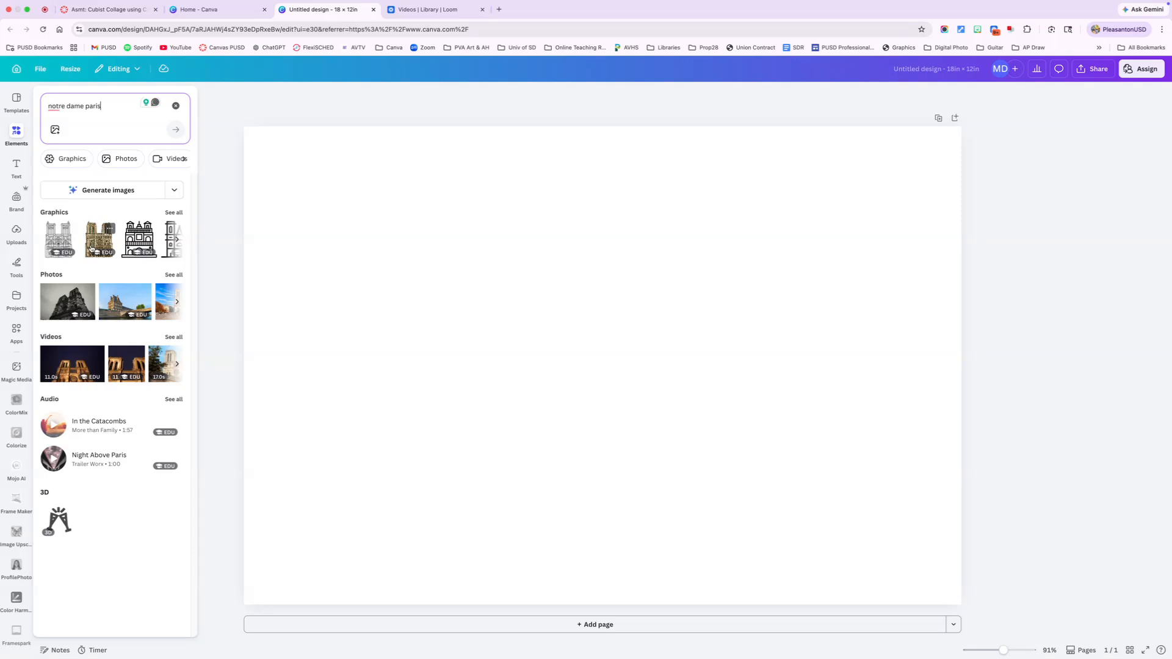
{"action": "left_click", "coordinate": [174, 275]}
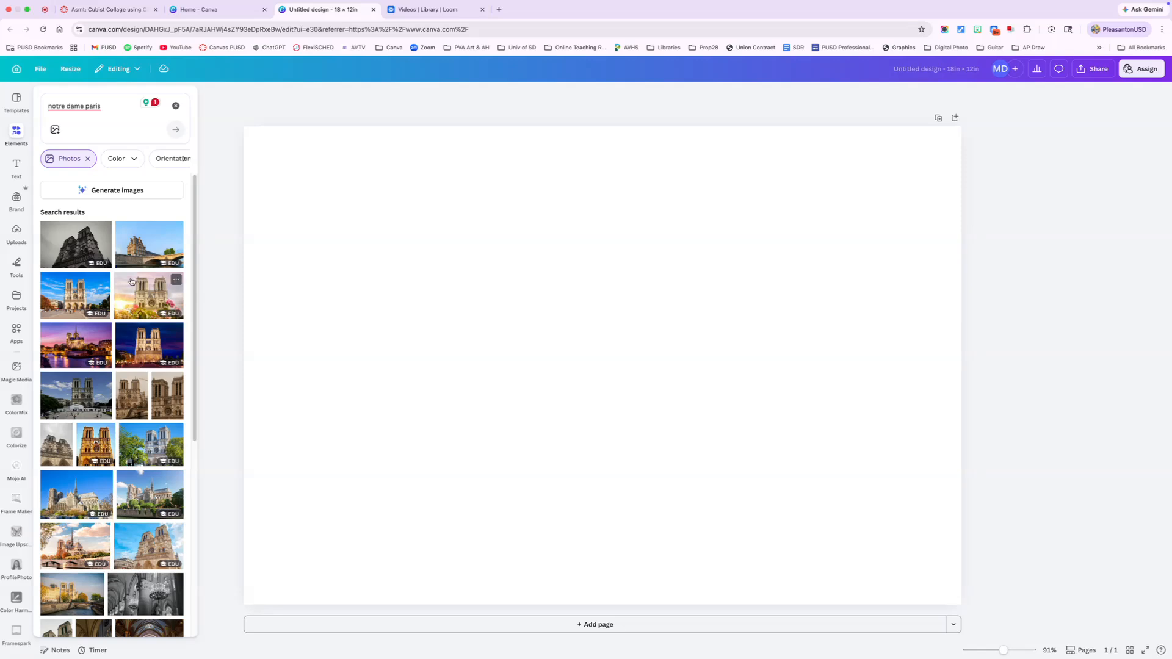
- Add the portrait cathedral photo with the river wall and enlarge it to nearly the full page height
{"action": "scroll", "coordinate": [83, 504], "scroll_direction": "down", "scroll_amount": 2}
{"action": "scroll", "coordinate": [83, 504], "scroll_direction": "down", "scroll_amount": 2}
{"action": "scroll", "coordinate": [83, 504], "scroll_direction": "up", "scroll_amount": 3}
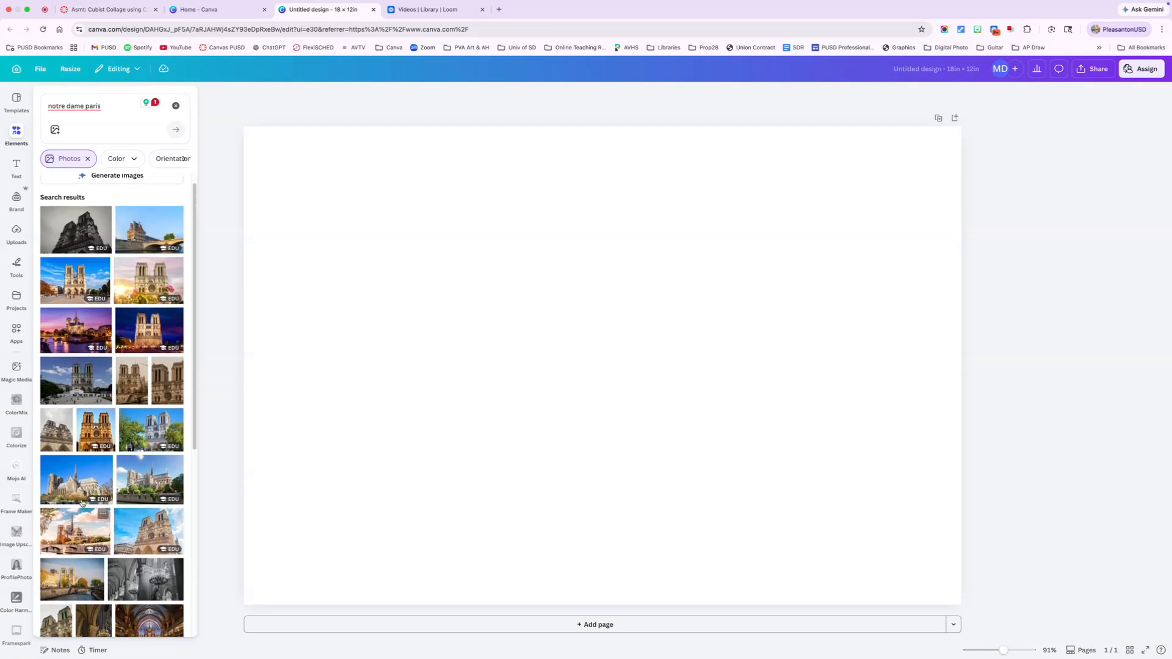
{"action": "left_click", "coordinate": [127, 391]}
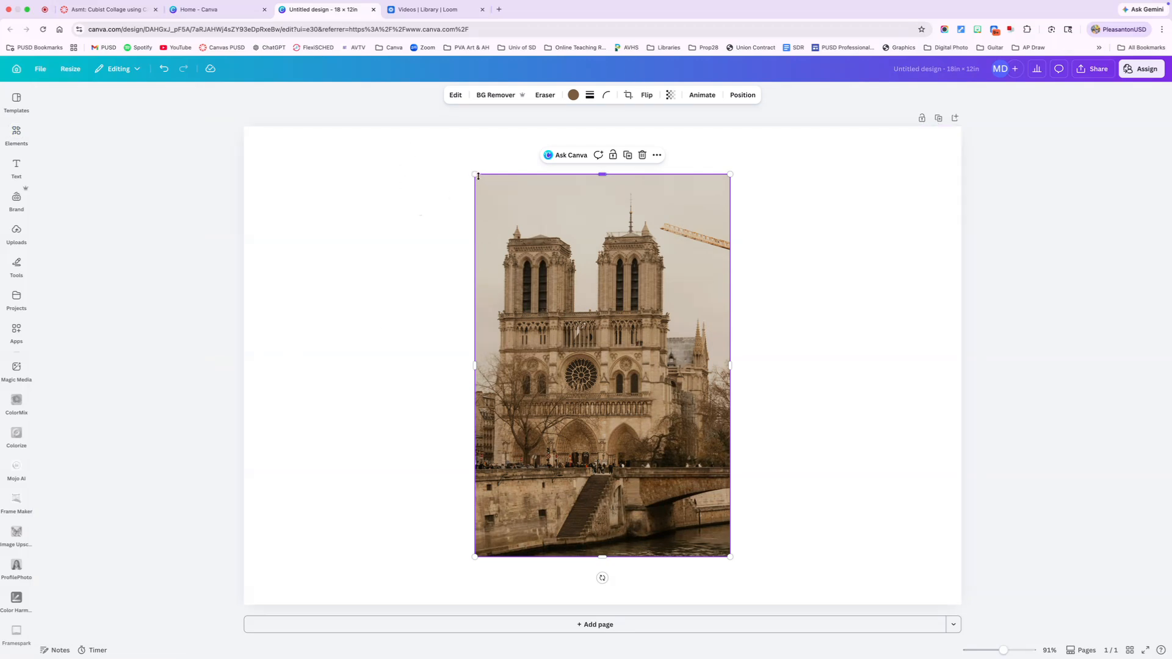
{"action": "left_click_drag", "start_coordinate": [475, 176], "coordinate": [422, 158]}
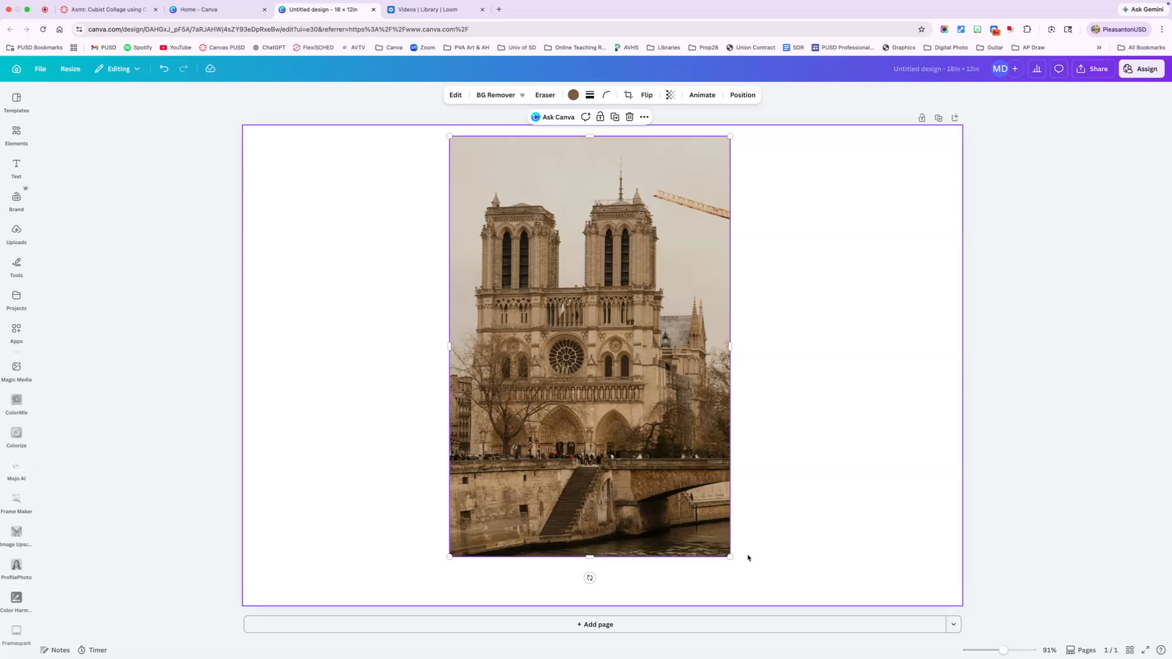
{"action": "left_click_drag", "start_coordinate": [730, 556], "coordinate": [742, 600]}
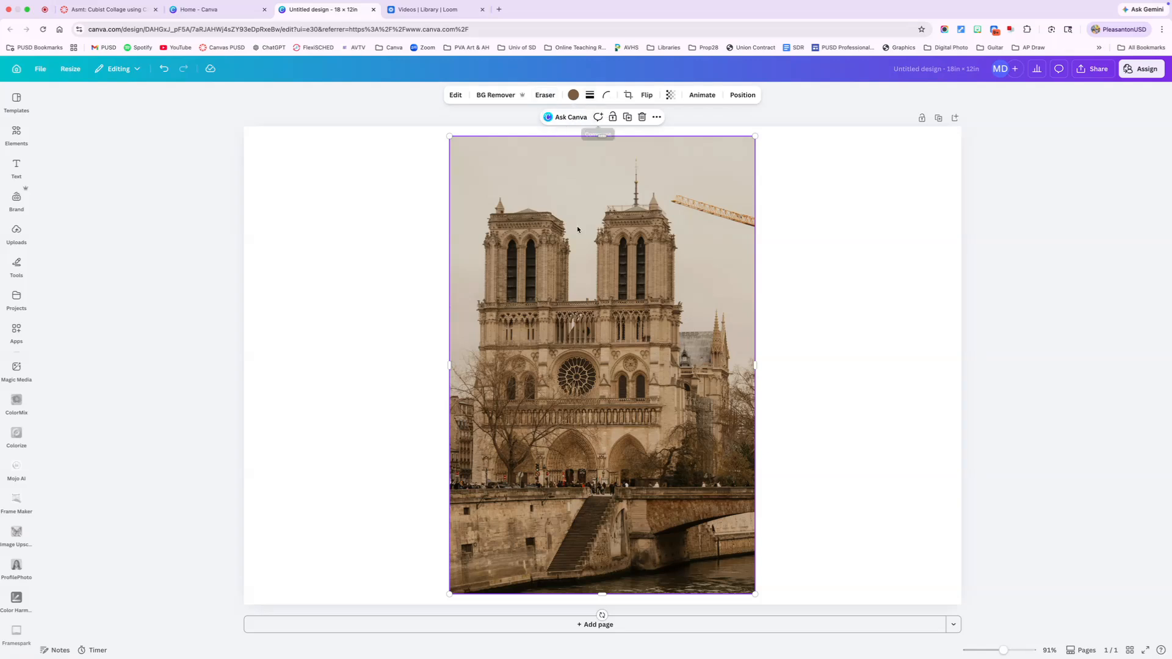
{"action": "left_click", "coordinate": [337, 293]}
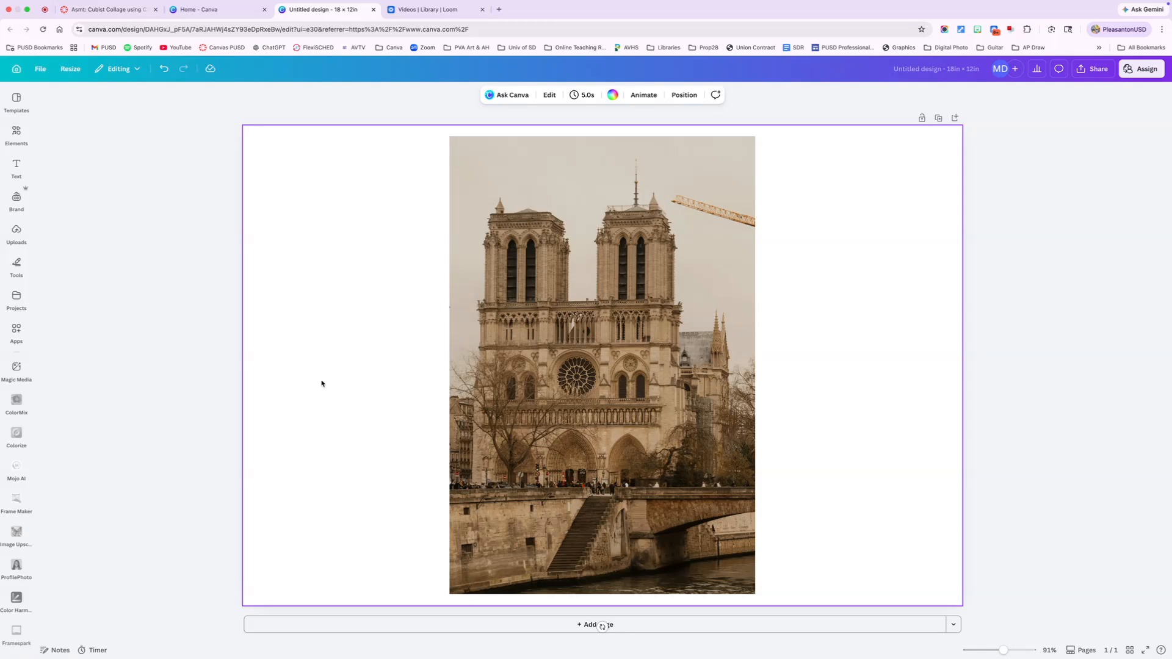
- Duplicate the cathedral photo and enlarge the copy until it extends past the page's upper edge
{"action": "left_click", "coordinate": [600, 332]}
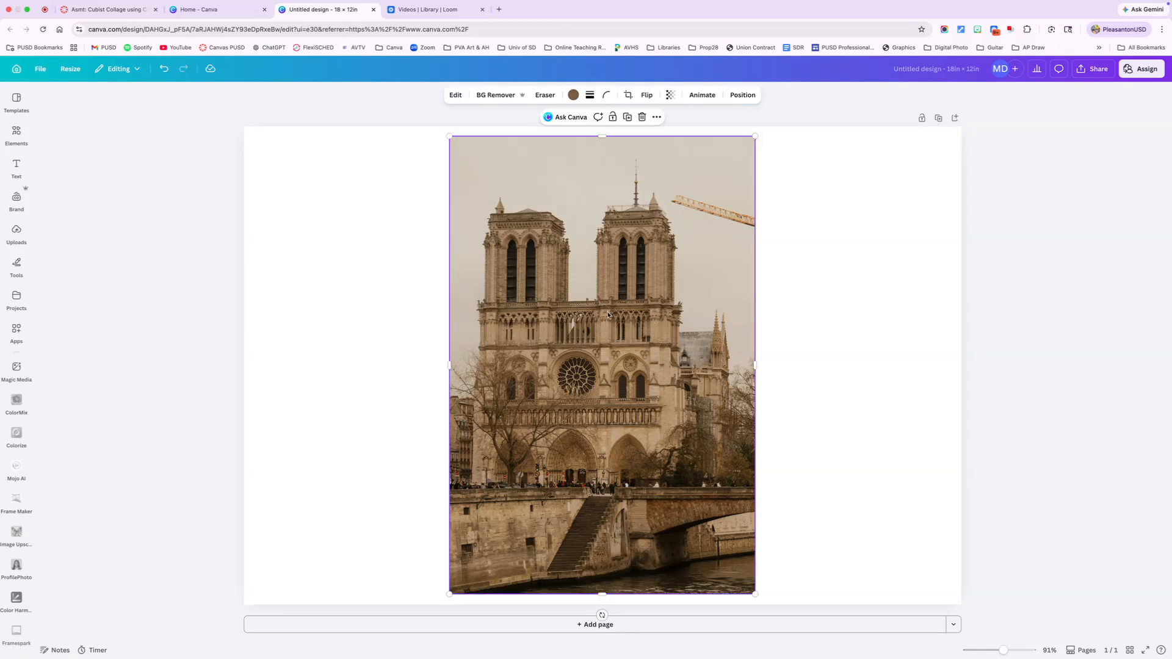
{"action": "left_click", "coordinate": [628, 118]}
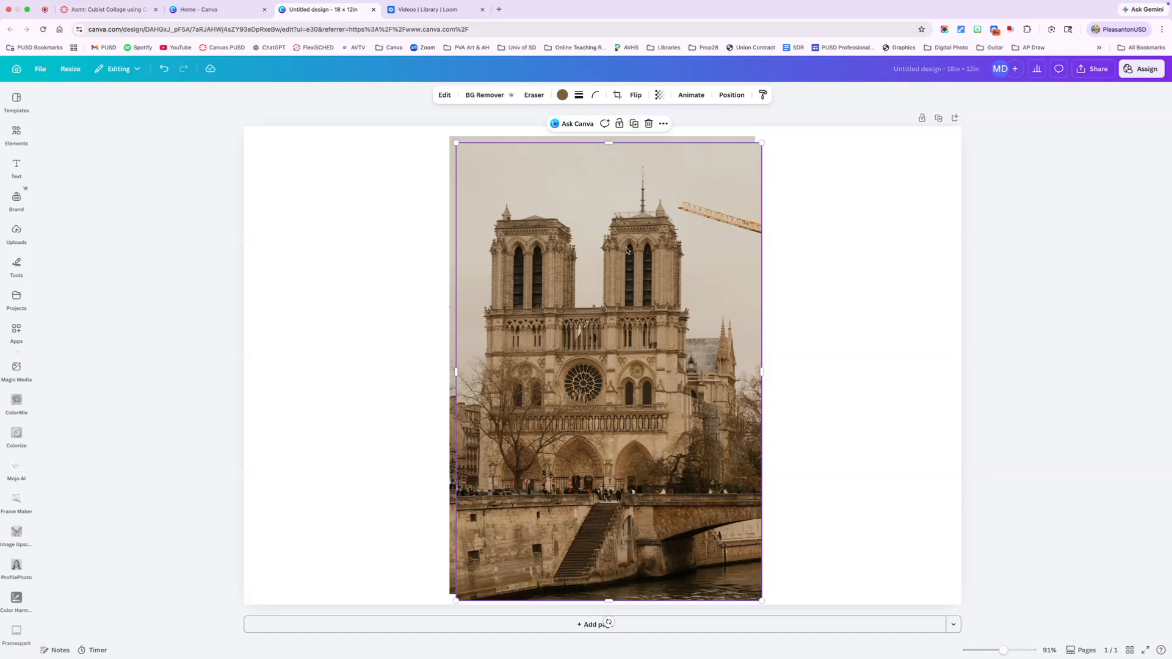
{"action": "left_click_drag", "start_coordinate": [762, 142], "coordinate": [927, 163]}
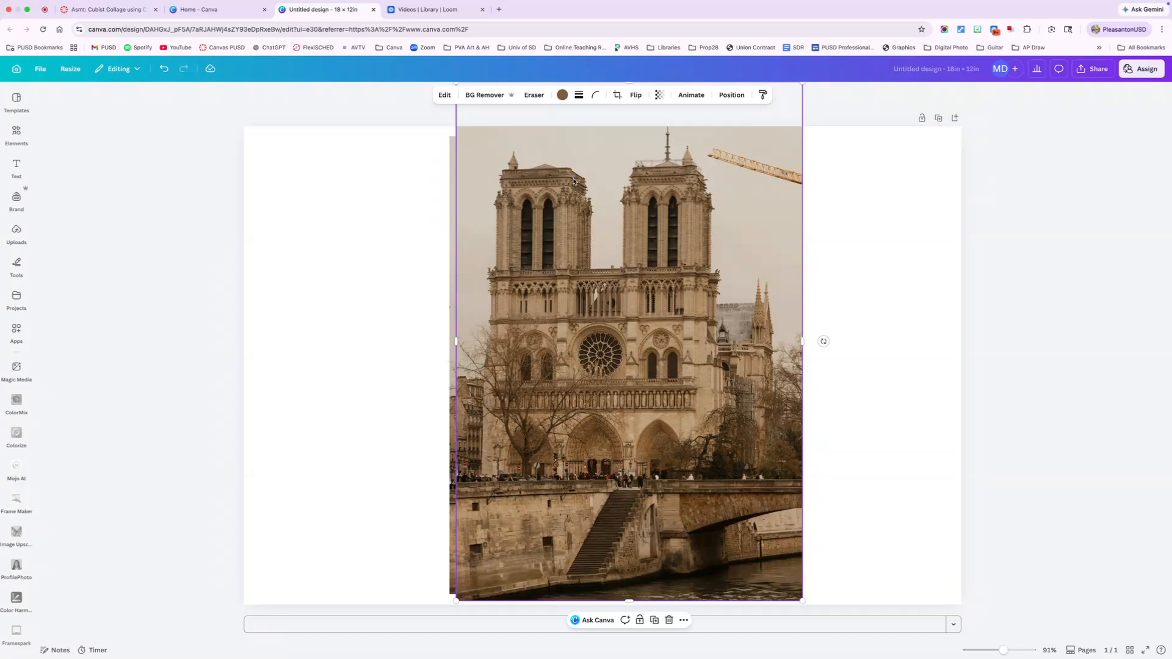
- Crop the enlarged copy to its lower strip showing the river wall, stairs and bridge
{"action": "left_click", "coordinate": [617, 98]}
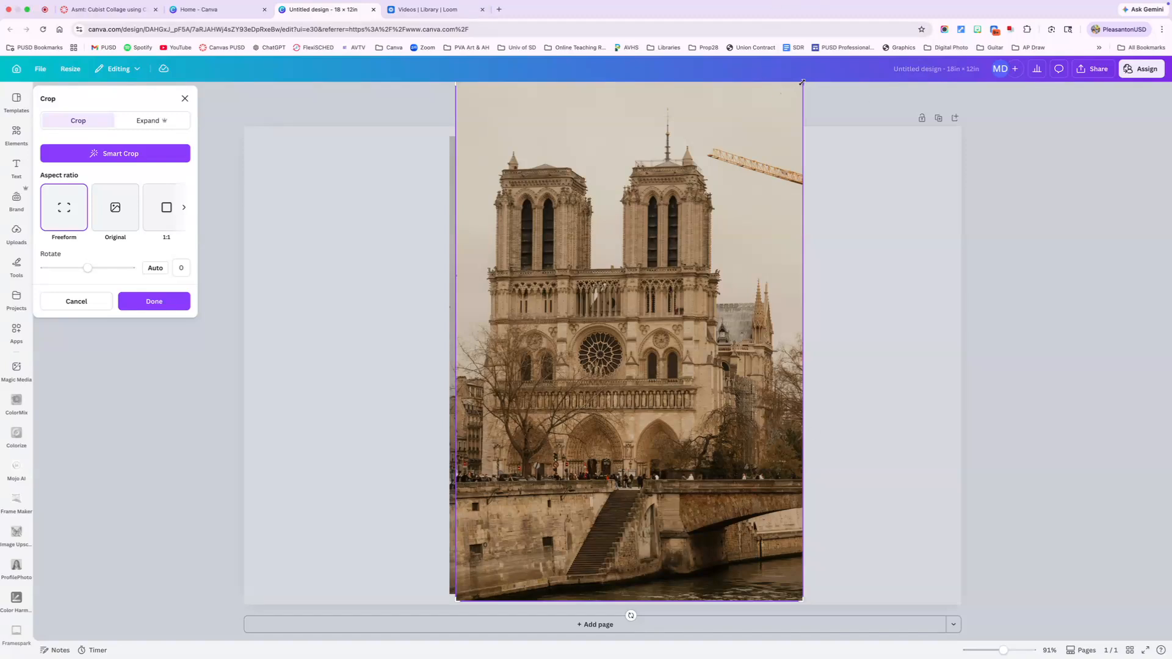
{"action": "left_click_drag", "start_coordinate": [801, 85], "coordinate": [807, 457]}
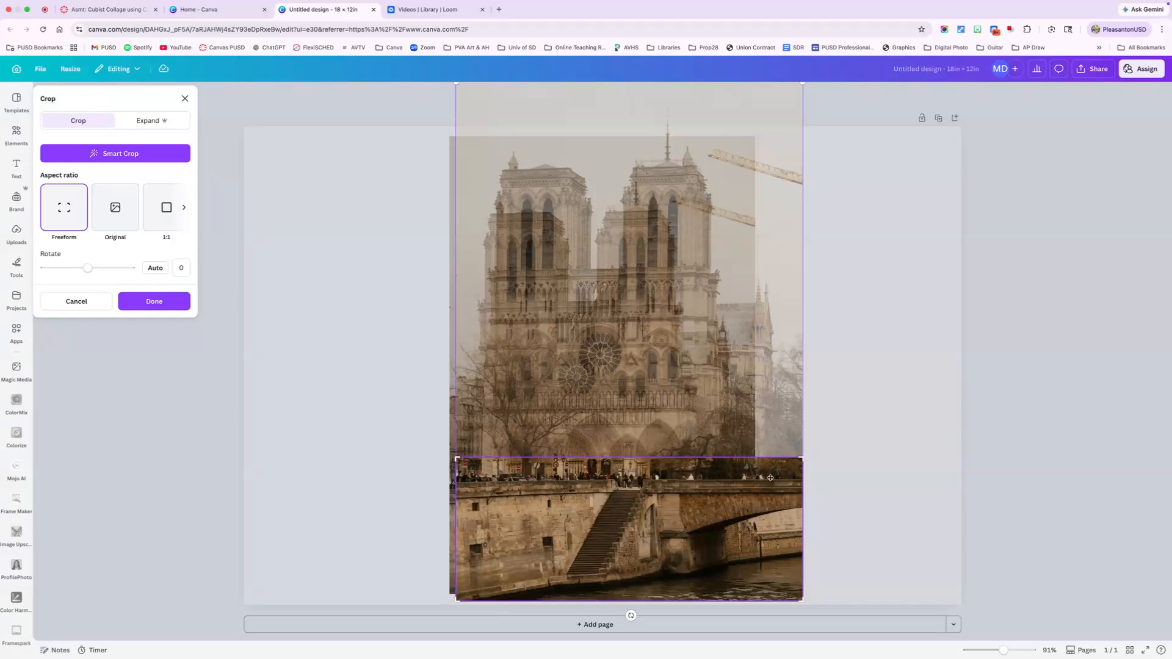
{"action": "left_click", "coordinate": [149, 301]}
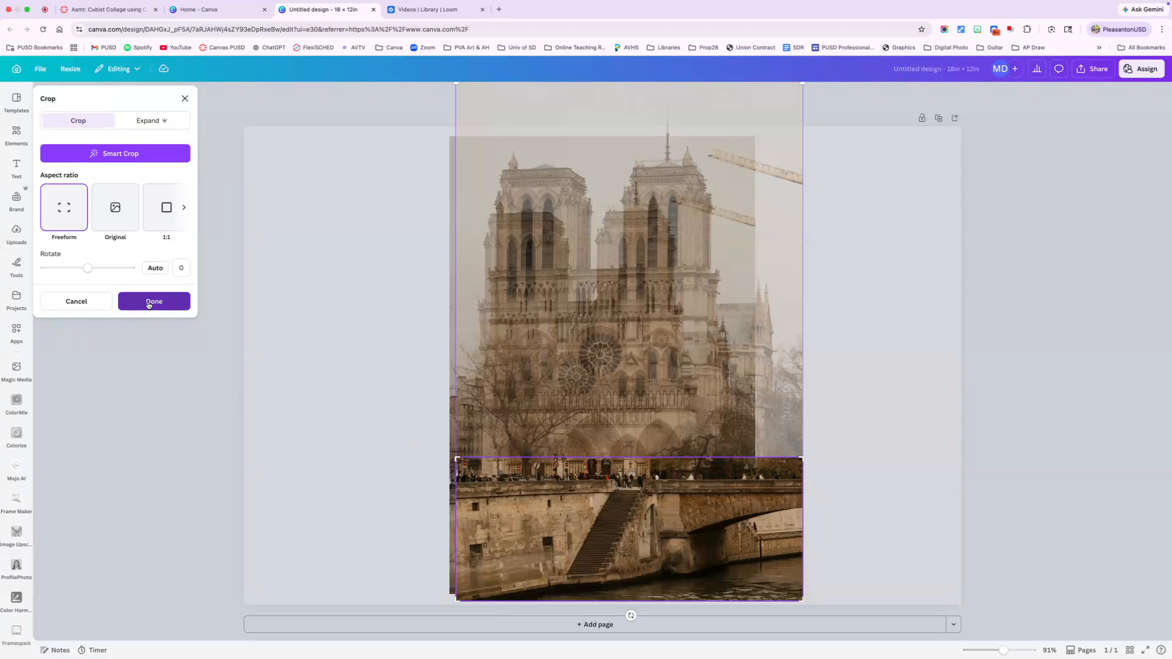
{"action": "left_click_drag", "start_coordinate": [493, 508], "coordinate": [491, 507]}
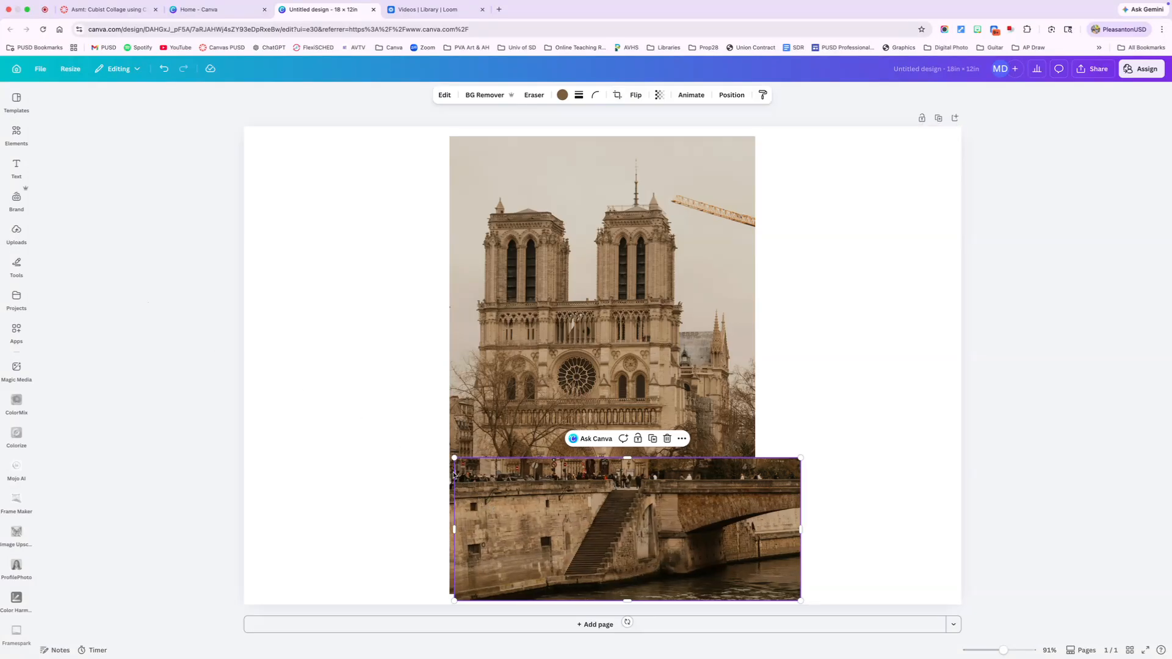
- Shrink the original cathedral photo and move it up so it sits above the river-wall strip
{"action": "left_click", "coordinate": [491, 408]}
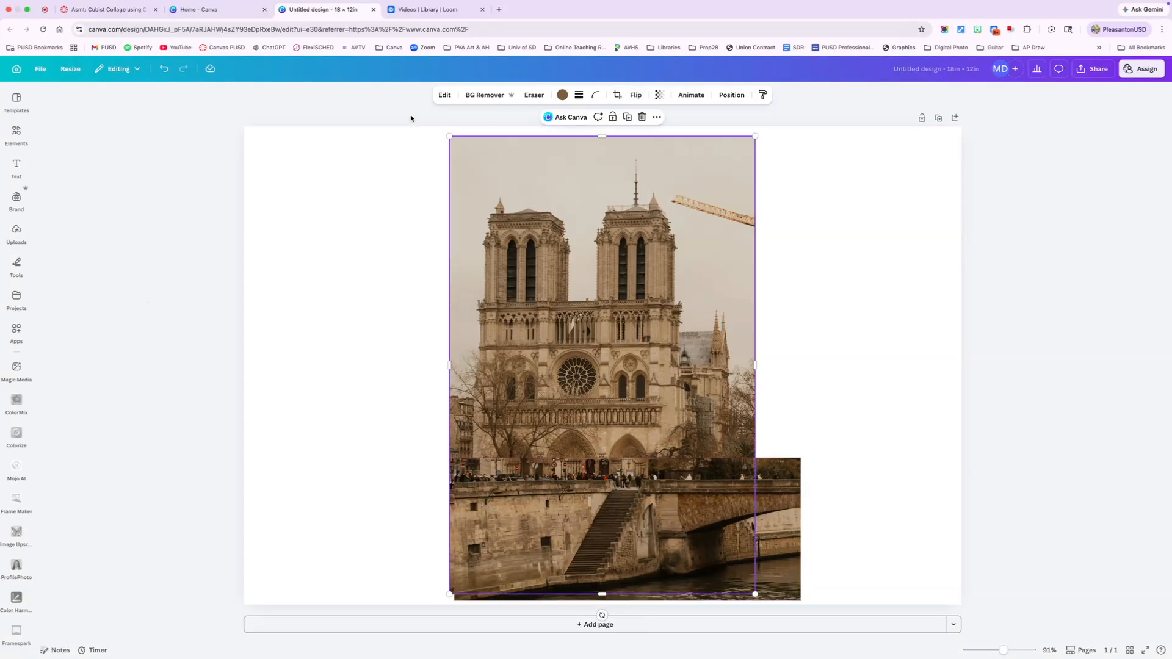
{"action": "left_click_drag", "start_coordinate": [454, 134], "coordinate": [506, 212]}
{"action": "left_click_drag", "start_coordinate": [648, 365], "coordinate": [652, 318]}
- Enlarge the river-wall strip and align it with the page's lower edge, extending beyond both sides of the cathedral photo
{"action": "left_click", "coordinate": [455, 462]}
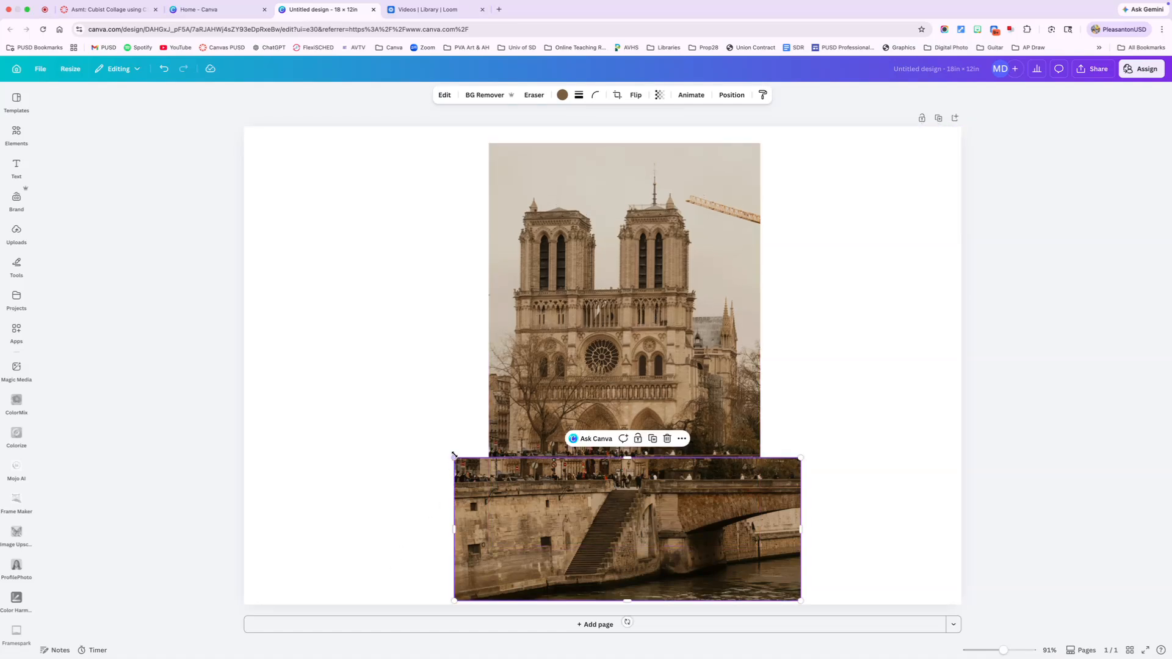
{"action": "left_click_drag", "start_coordinate": [454, 458], "coordinate": [406, 437]}
{"action": "left_click_drag", "start_coordinate": [571, 529], "coordinate": [579, 529]}
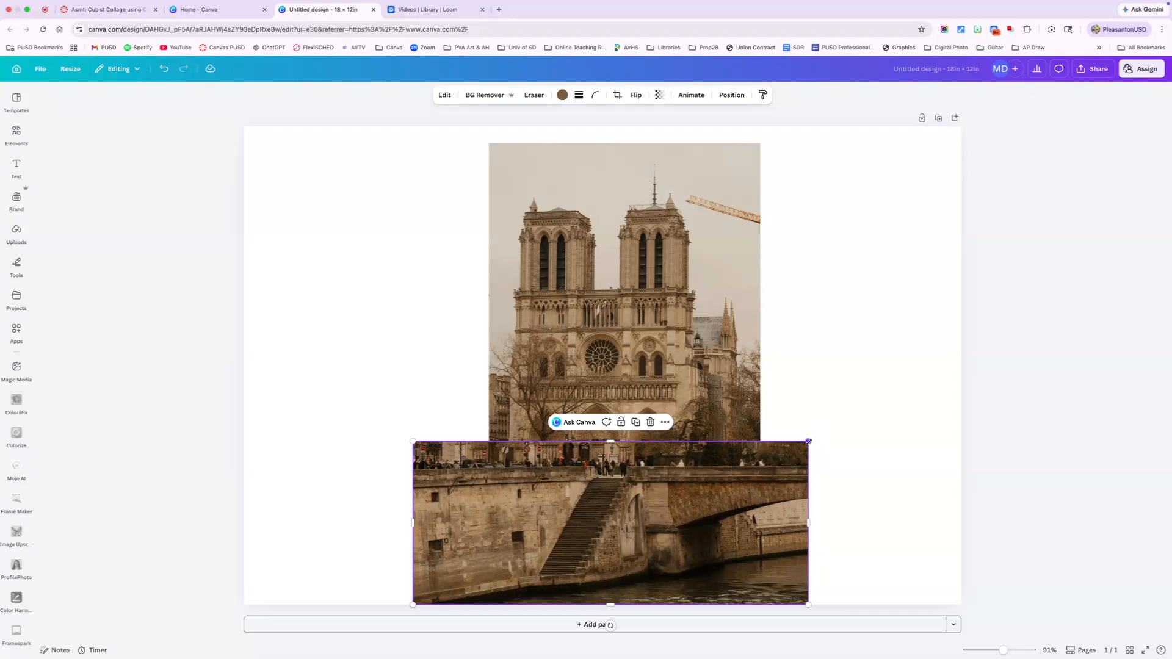
{"action": "left_click_drag", "start_coordinate": [808, 440], "coordinate": [814, 439]}
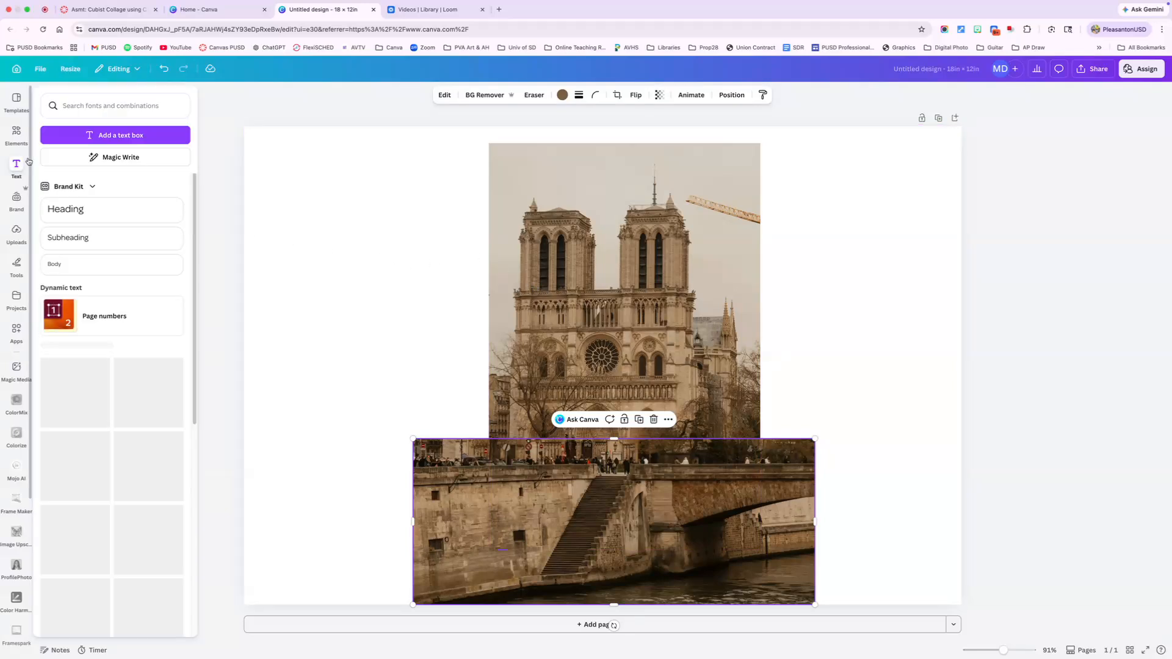
- Add the close-up photo of the two towers, shrink it and overlay it on the cathedral's facade so the rose windows roughly match
{"action": "left_click", "coordinate": [16, 134]}
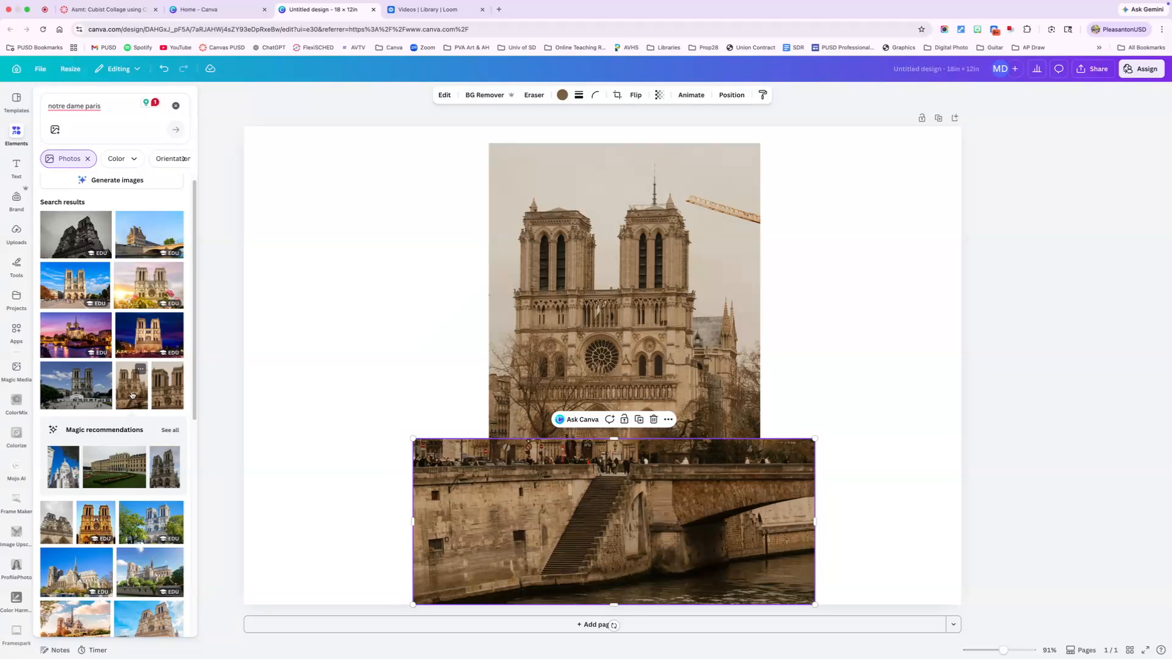
{"action": "left_click", "coordinate": [170, 387]}
{"action": "left_click_drag", "start_coordinate": [616, 437], "coordinate": [752, 418]}
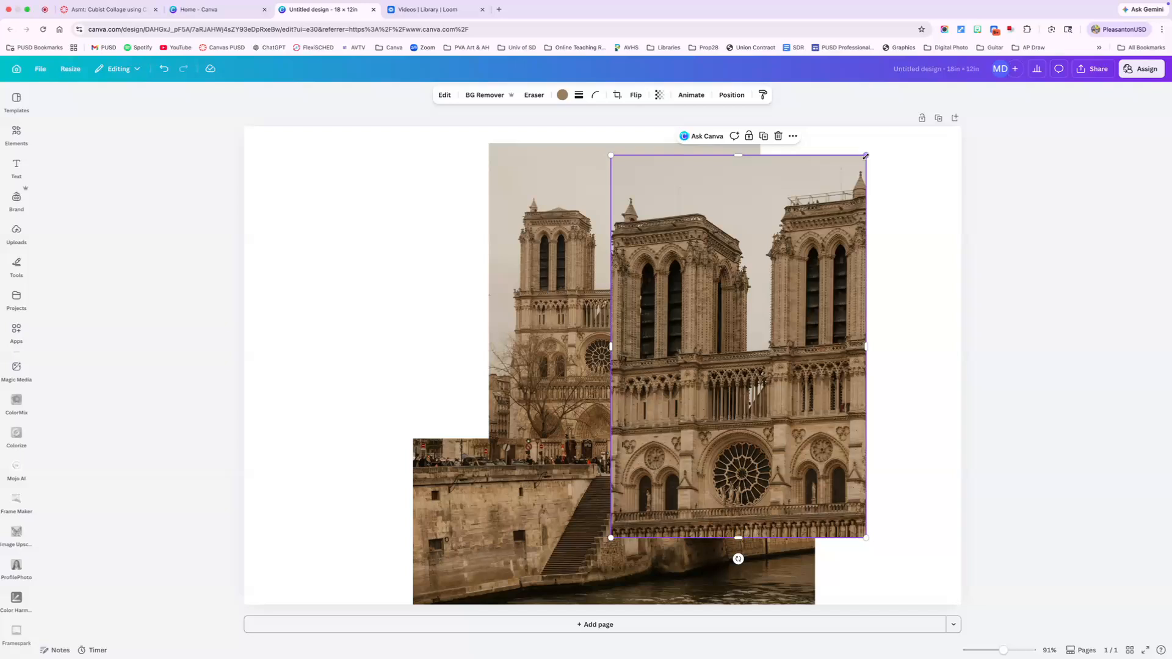
{"action": "left_click_drag", "start_coordinate": [867, 154], "coordinate": [788, 273]}
{"action": "left_click_drag", "start_coordinate": [633, 407], "coordinate": [579, 257]}
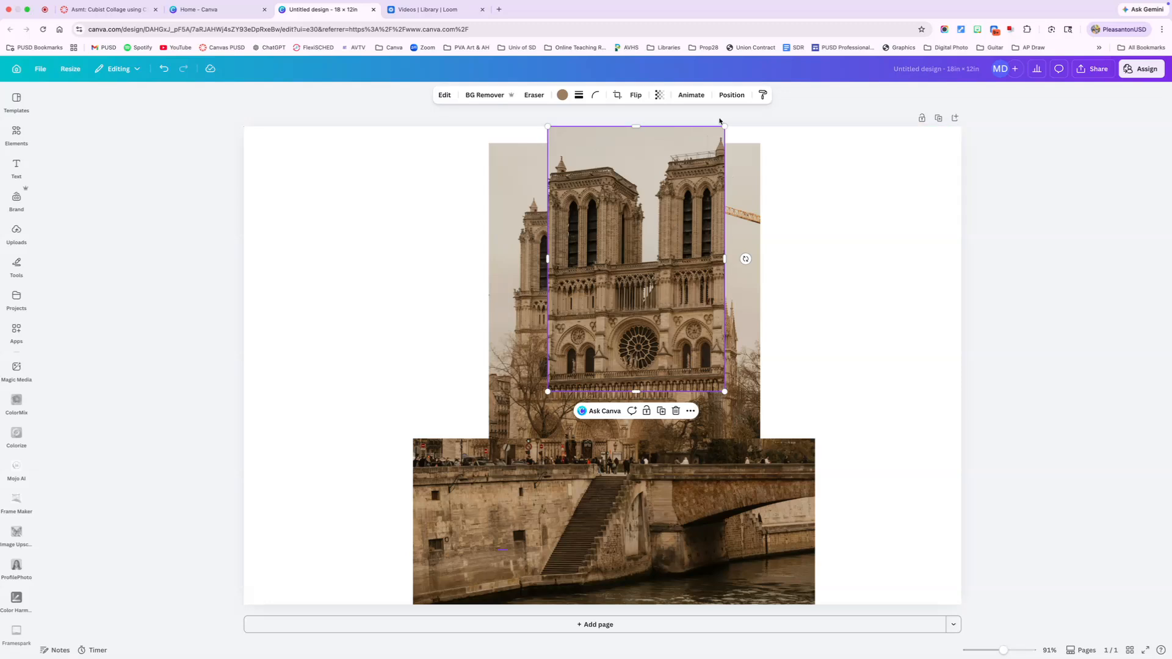
{"action": "left_click_drag", "start_coordinate": [724, 126], "coordinate": [668, 177]}
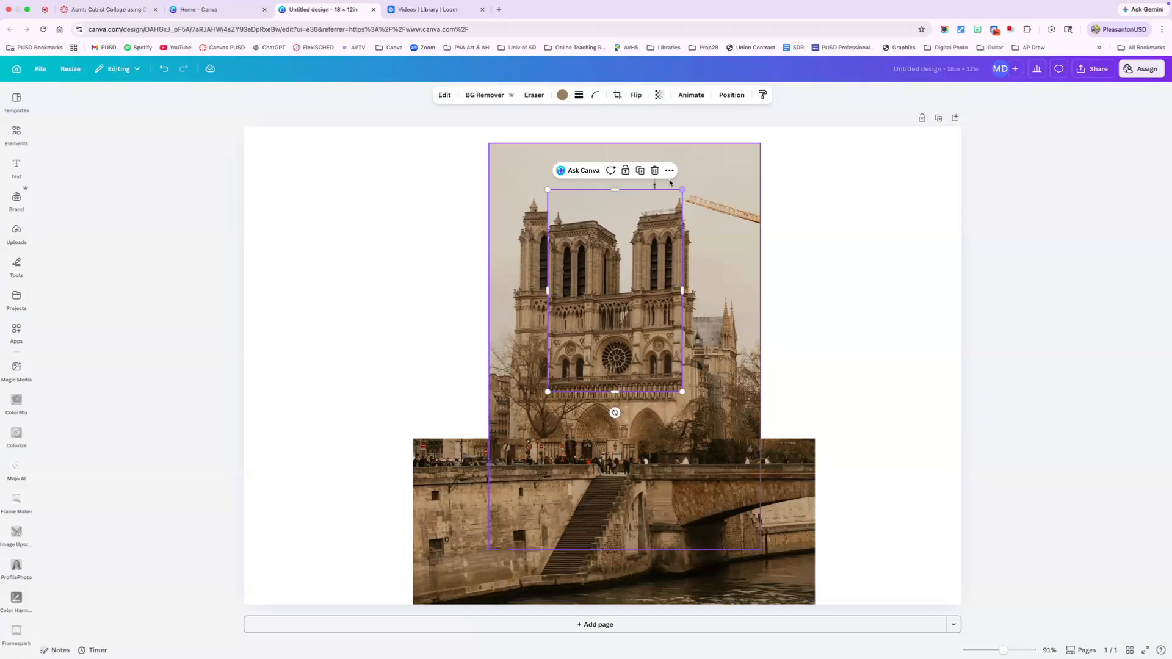
{"action": "left_click", "coordinate": [899, 288]}
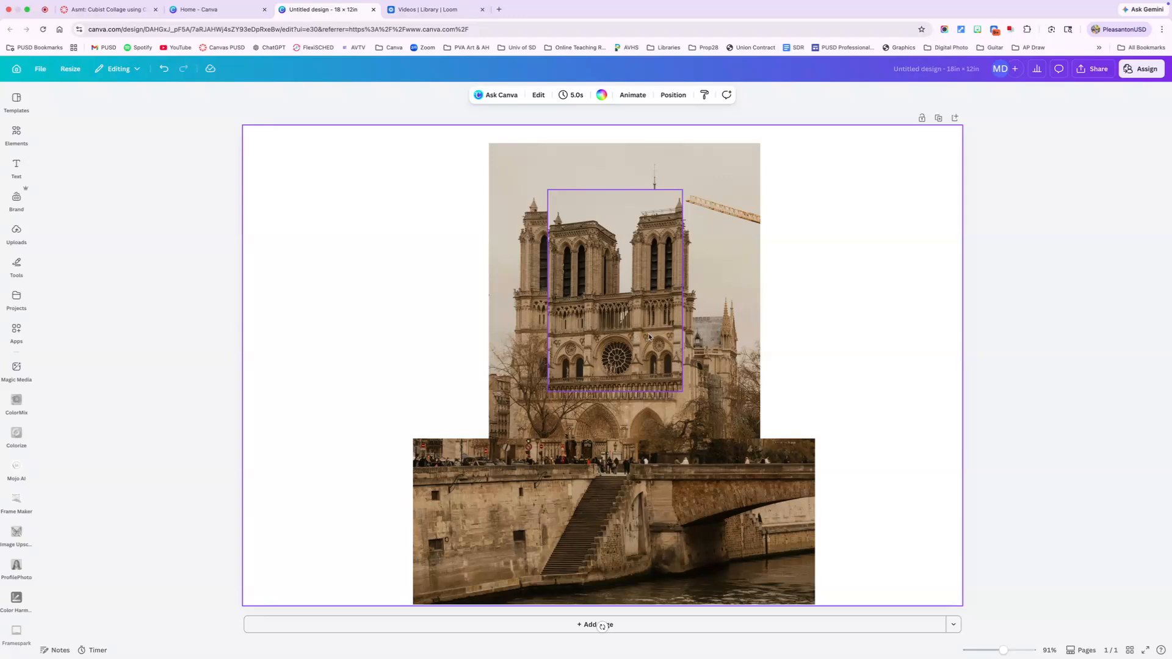
- Find the photo of the two towers under a cloudy sunset sky in the "notre dame paris" photo results and add it to the page
{"action": "left_click", "coordinate": [16, 133]}
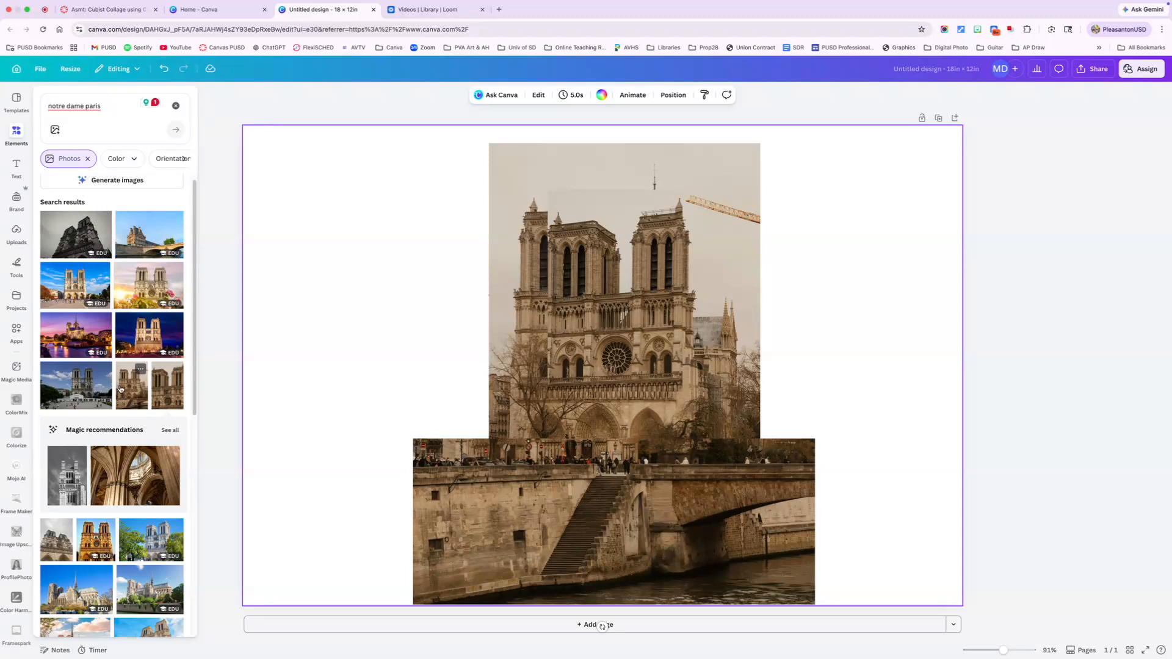
{"action": "scroll", "coordinate": [137, 398], "scroll_direction": "down", "scroll_amount": 3}
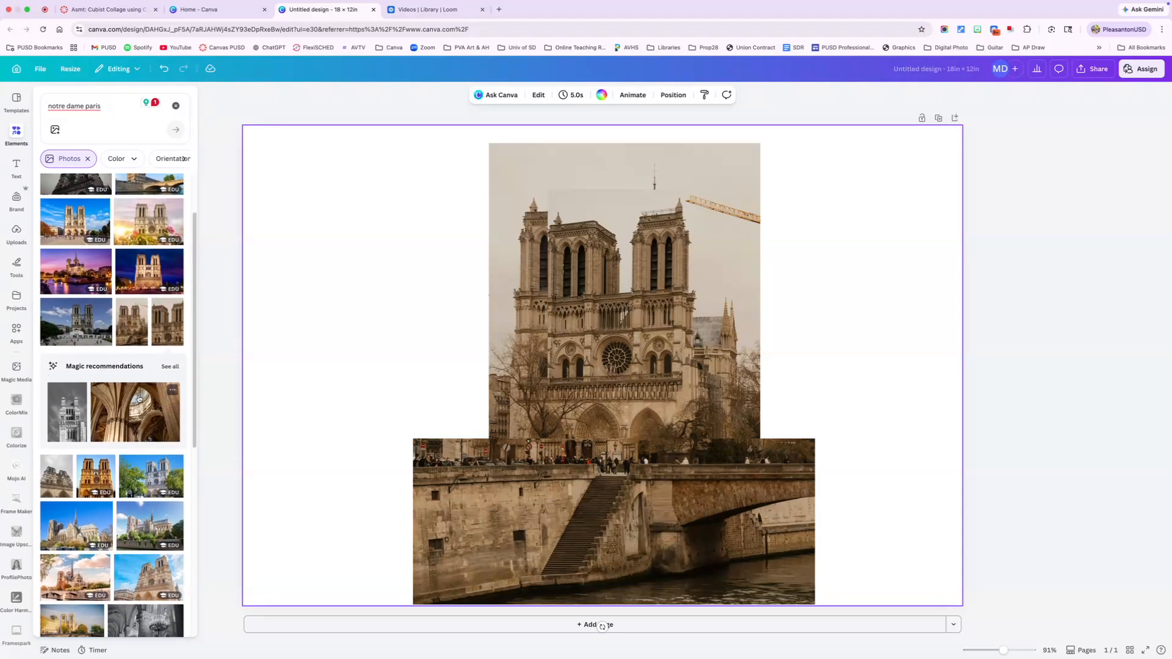
{"action": "scroll", "coordinate": [140, 397], "scroll_direction": "down", "scroll_amount": 5}
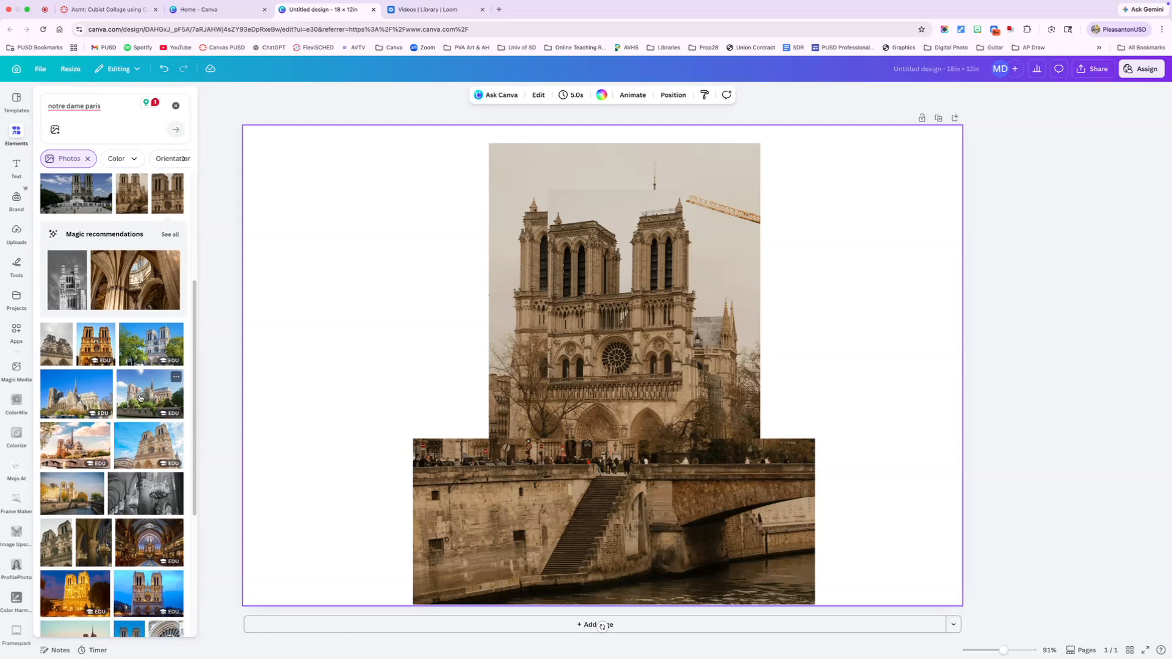
{"action": "scroll", "coordinate": [141, 398], "scroll_direction": "down", "scroll_amount": 5}
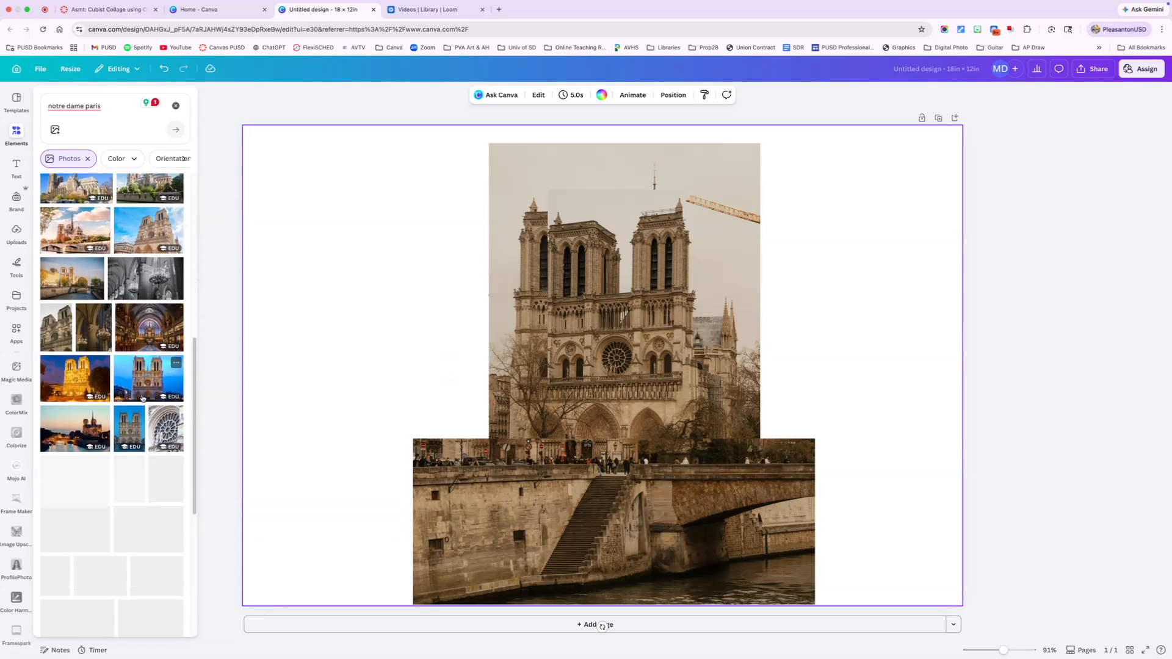
{"action": "scroll", "coordinate": [142, 397], "scroll_direction": "down", "scroll_amount": 2}
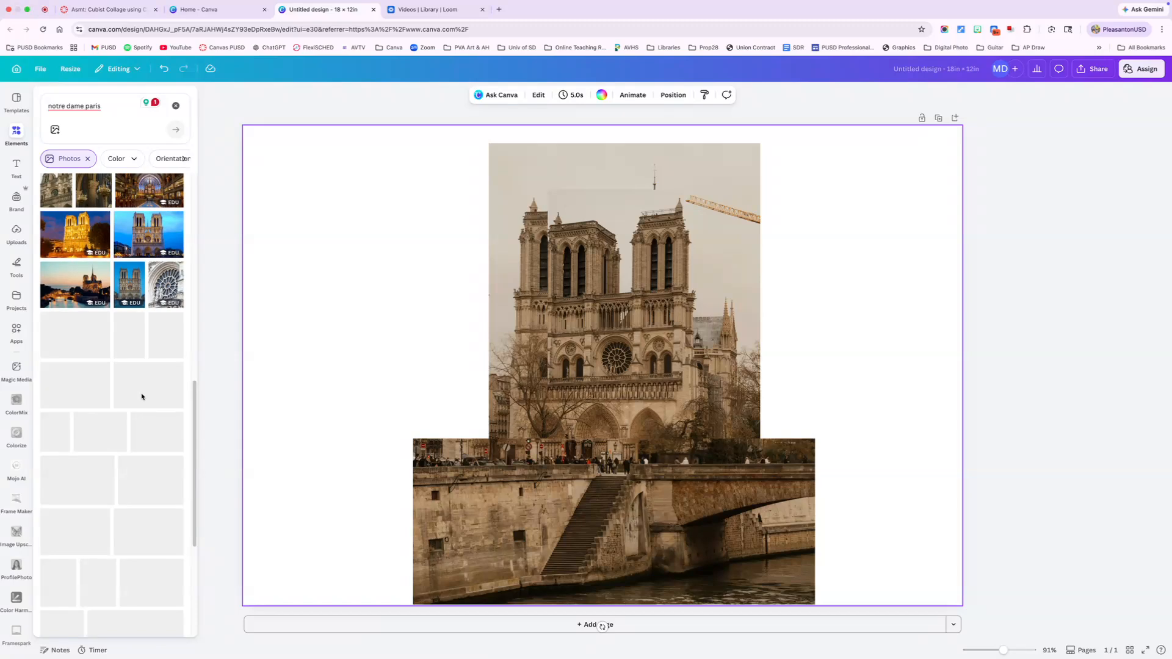
{"action": "scroll", "coordinate": [141, 397], "scroll_direction": "up", "scroll_amount": 2}
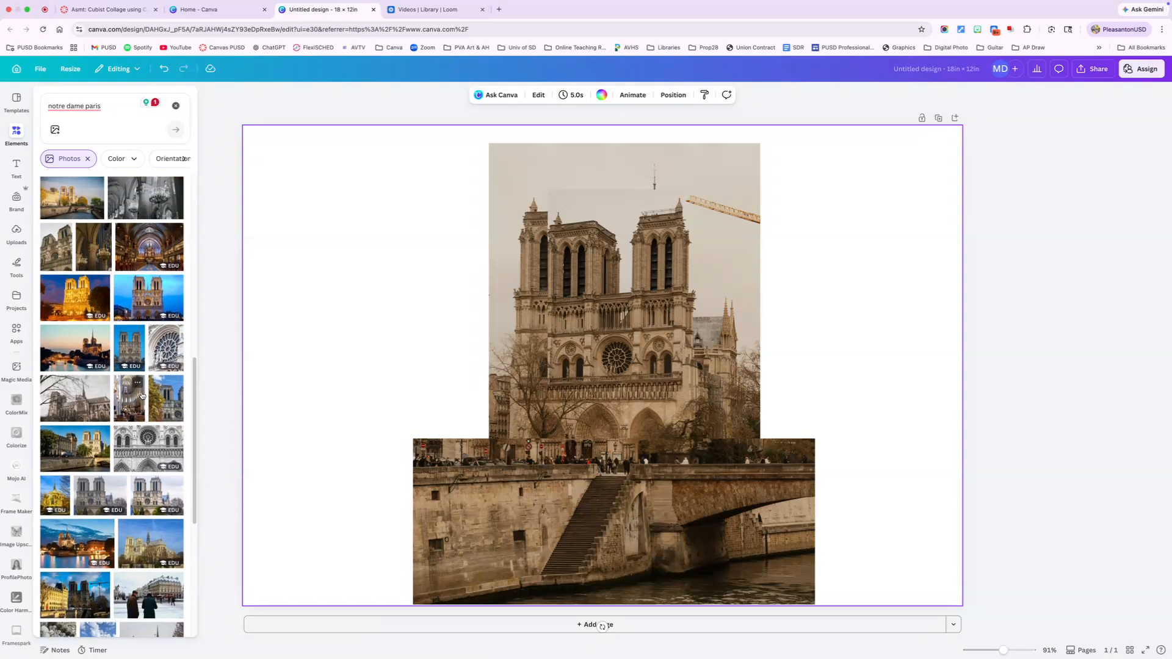
{"action": "scroll", "coordinate": [141, 396], "scroll_direction": "down", "scroll_amount": 3}
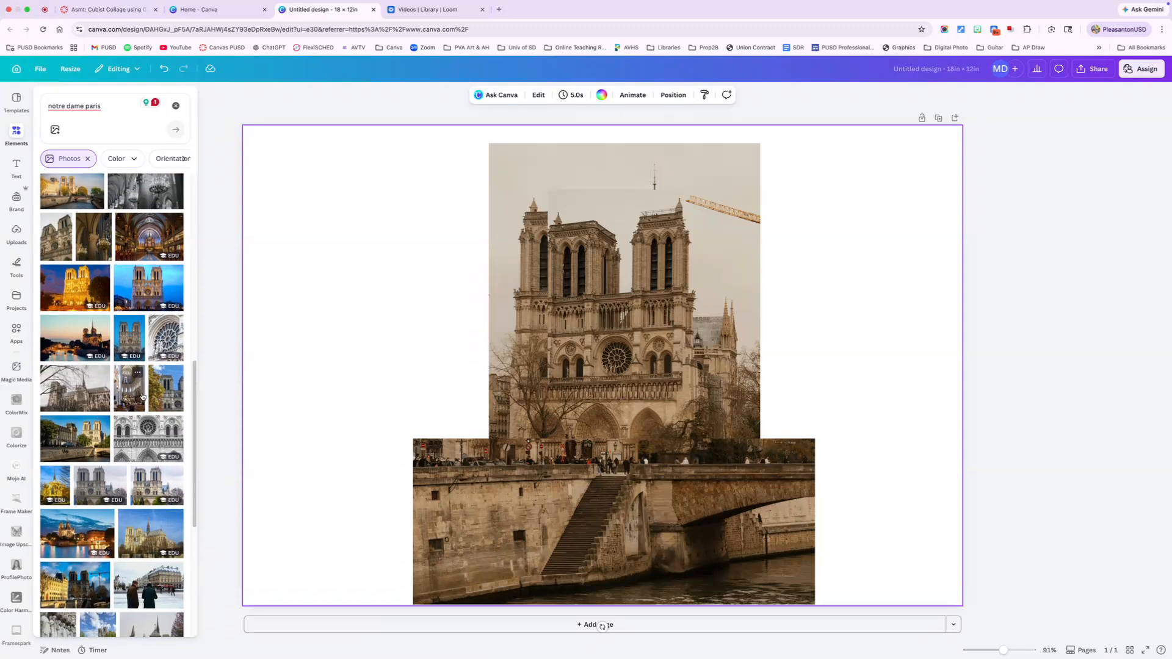
{"action": "scroll", "coordinate": [142, 398], "scroll_direction": "down", "scroll_amount": 2}
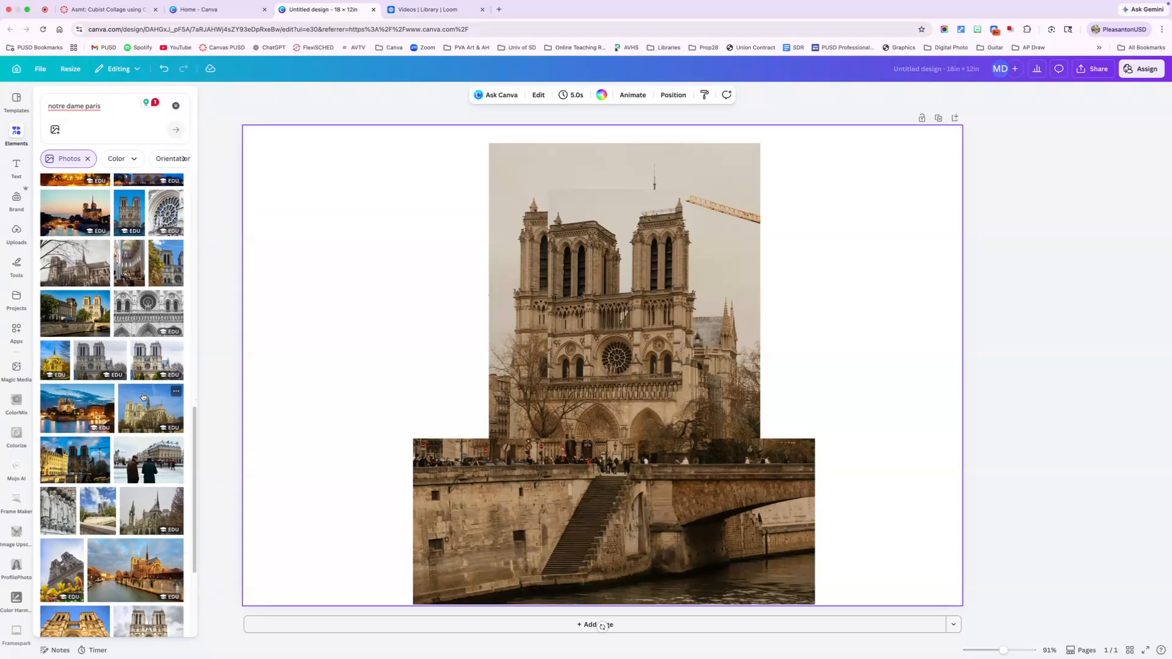
{"action": "scroll", "coordinate": [142, 398], "scroll_direction": "down", "scroll_amount": 5}
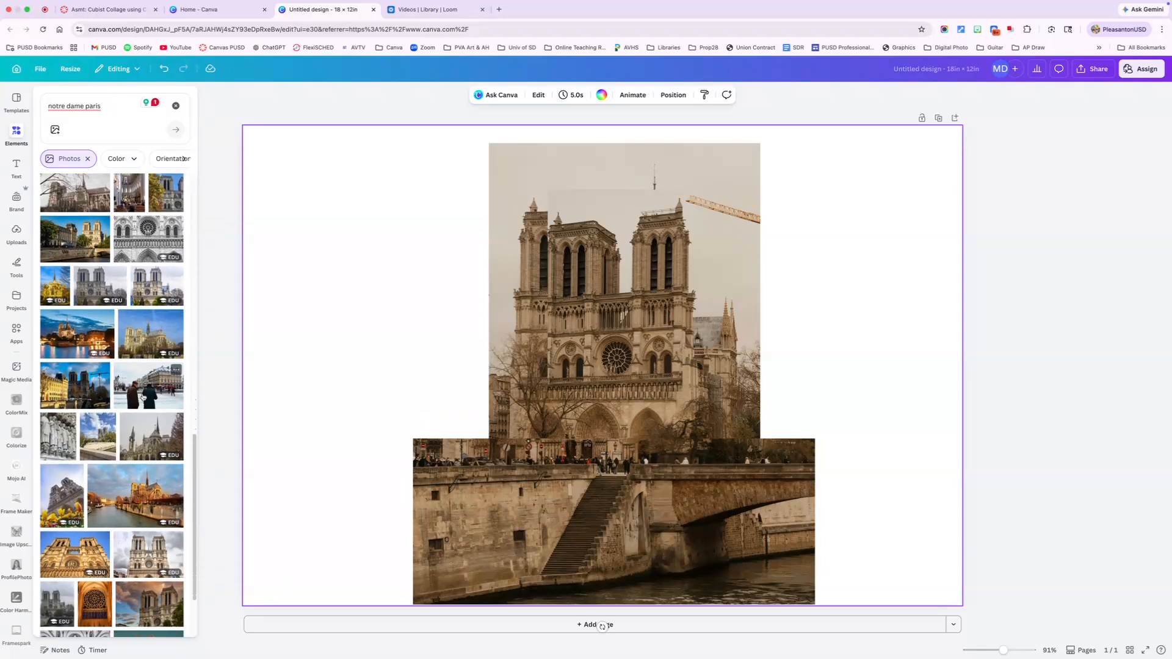
{"action": "scroll", "coordinate": [141, 398], "scroll_direction": "down", "scroll_amount": 1}
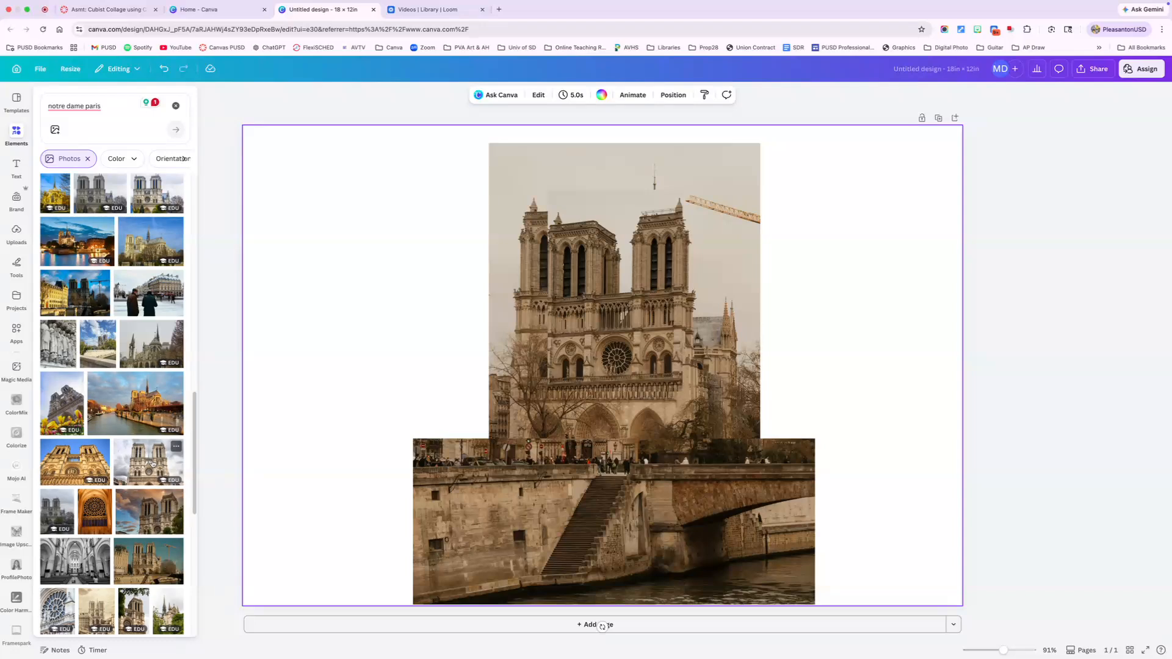
{"action": "left_click", "coordinate": [152, 512]}
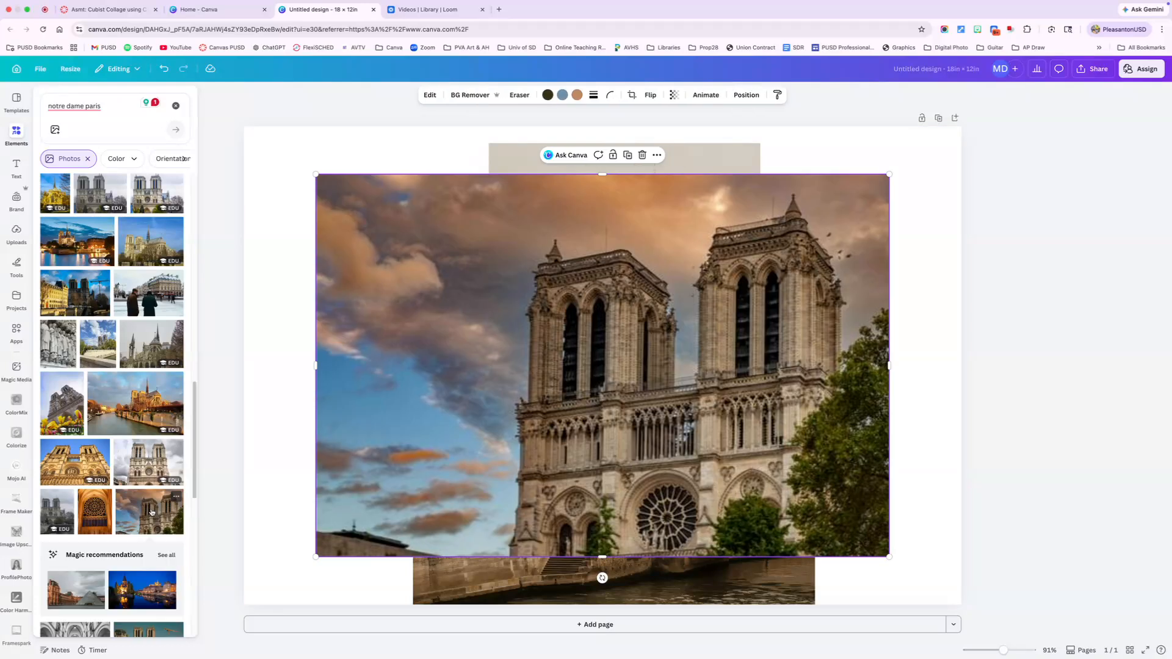
{"action": "left_click", "coordinate": [196, 497]}
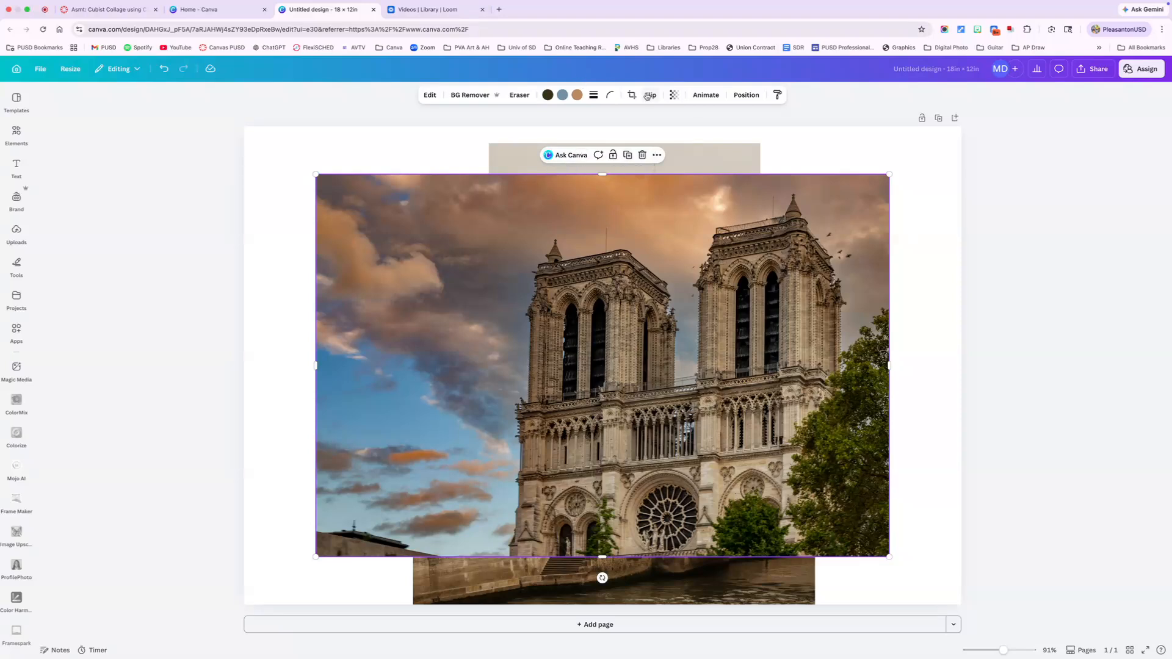
- Try the sunset-sky photo at different layer depths, moving it backward and forward among the other photos
{"action": "left_click", "coordinate": [745, 96]}
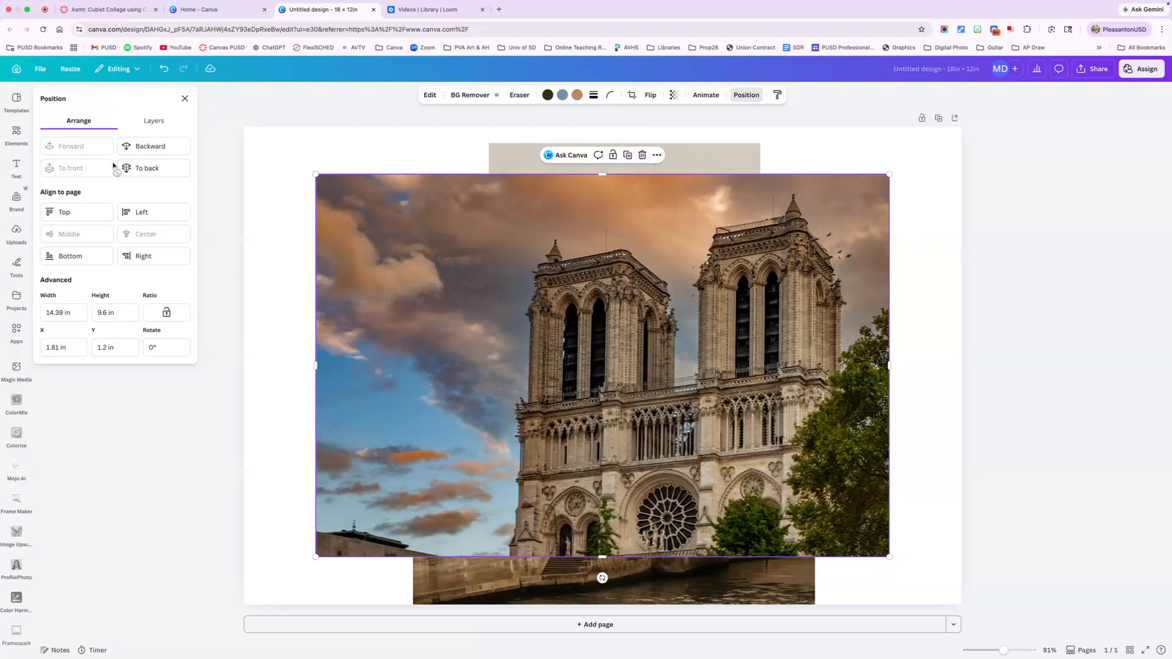
{"action": "left_click", "coordinate": [146, 148]}
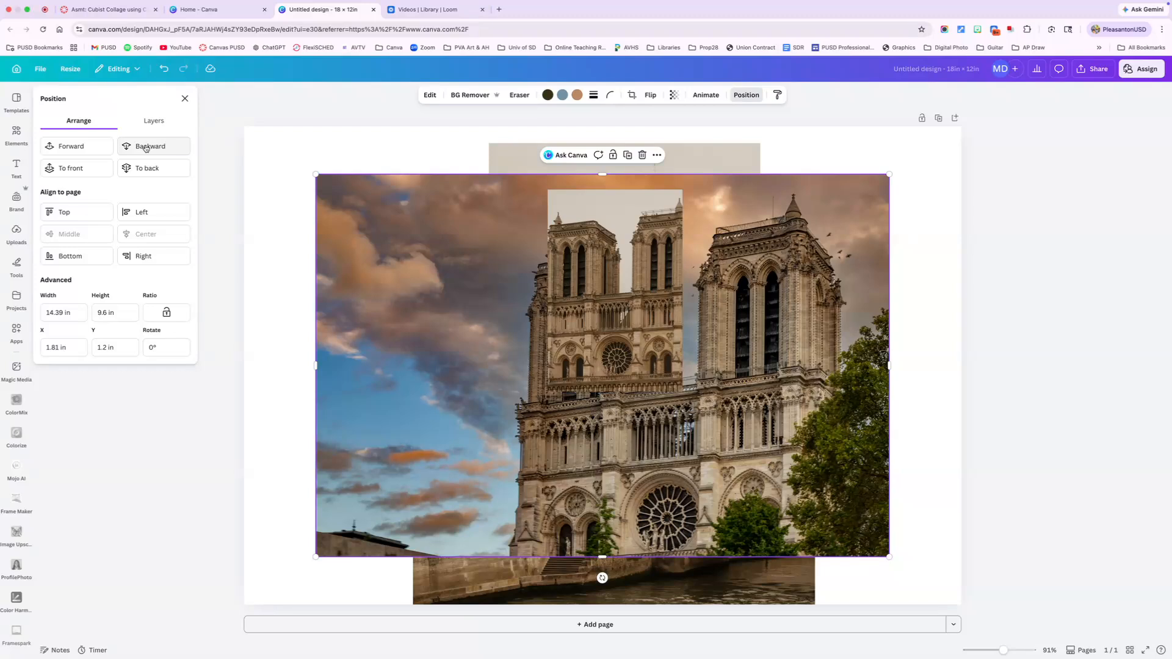
{"action": "left_click", "coordinate": [146, 149]}
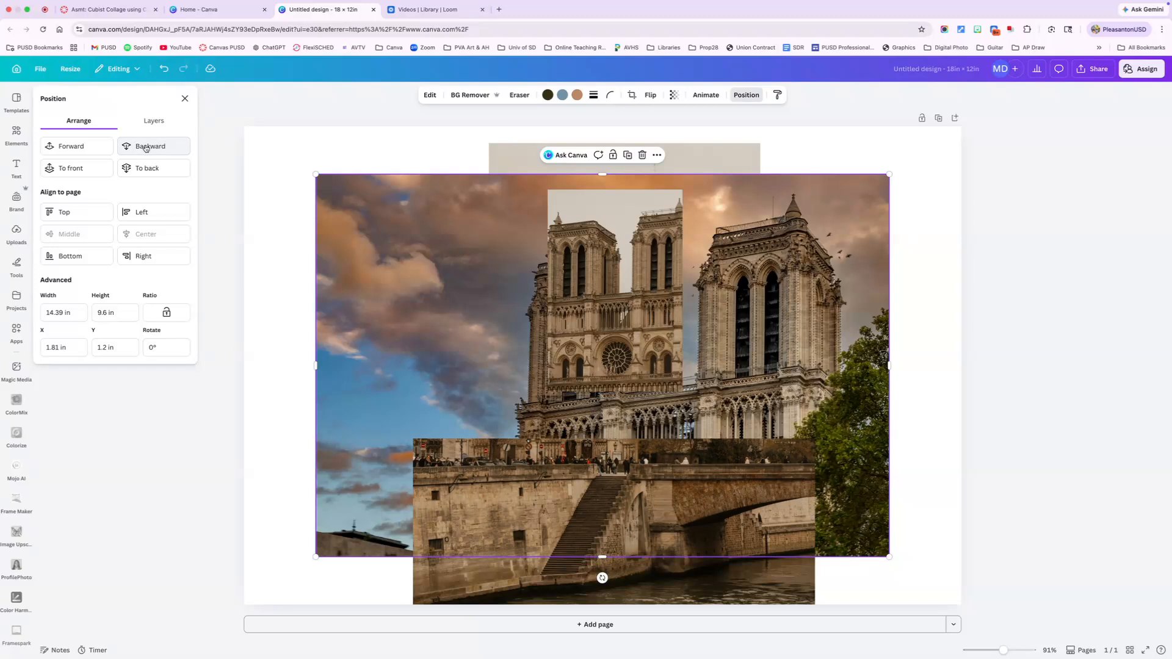
{"action": "left_click", "coordinate": [146, 149]}
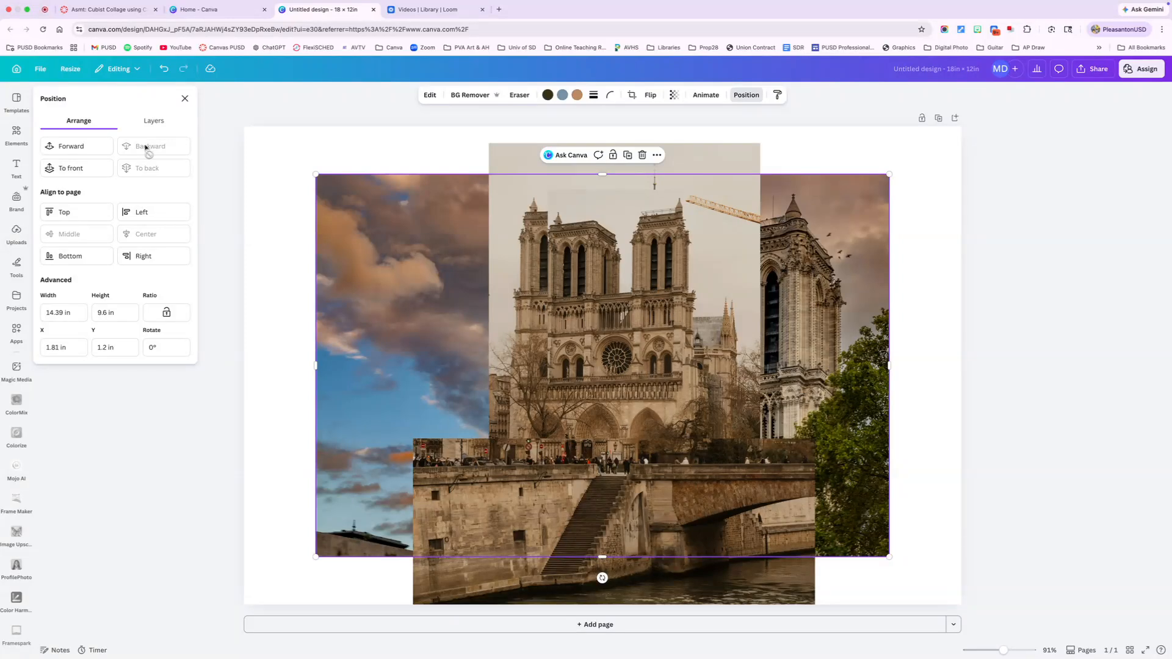
{"action": "left_click", "coordinate": [82, 150]}
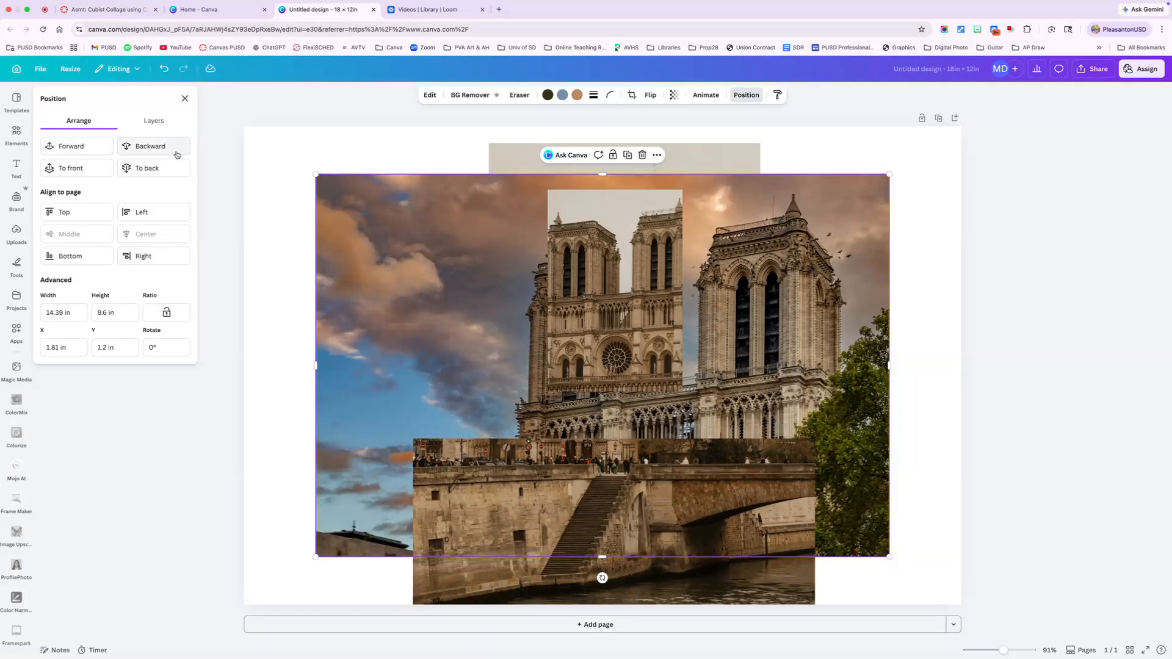
{"action": "left_click", "coordinate": [165, 149]}
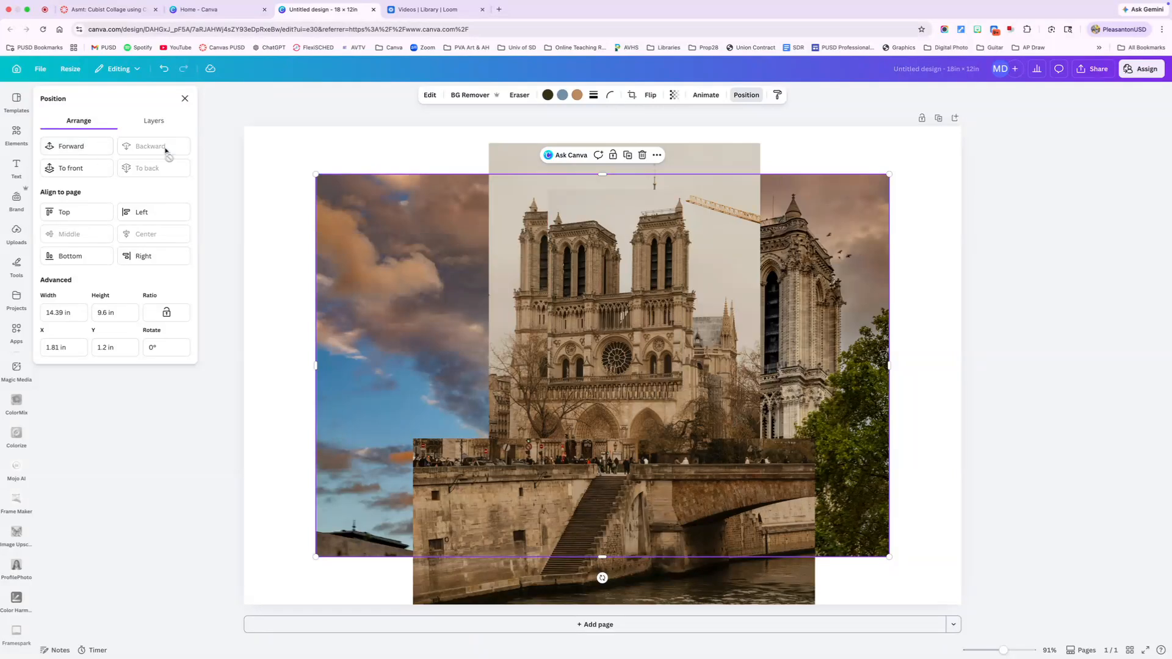
{"action": "left_click", "coordinate": [82, 149]}
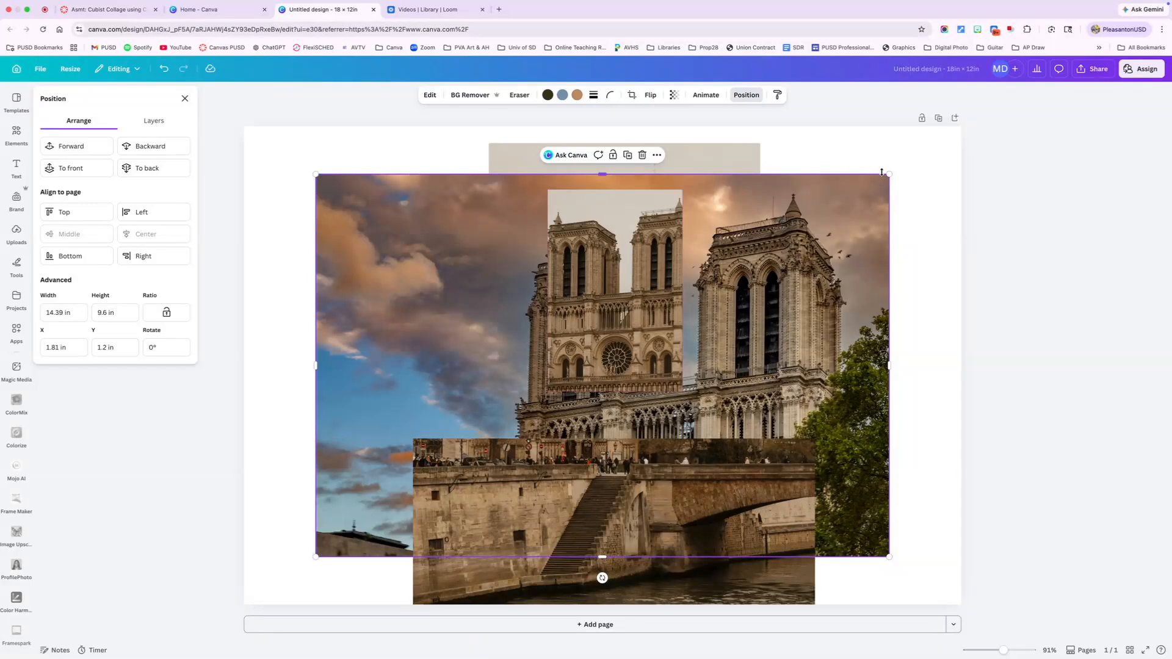
- Shrink the sunset-sky photo to about 11.75 × 7.84 in and place it behind all photos at about X 2.73 in, Y 0.71 in
{"action": "left_click_drag", "start_coordinate": [883, 174], "coordinate": [796, 260]}
{"action": "left_click_drag", "start_coordinate": [706, 288], "coordinate": [792, 209]}
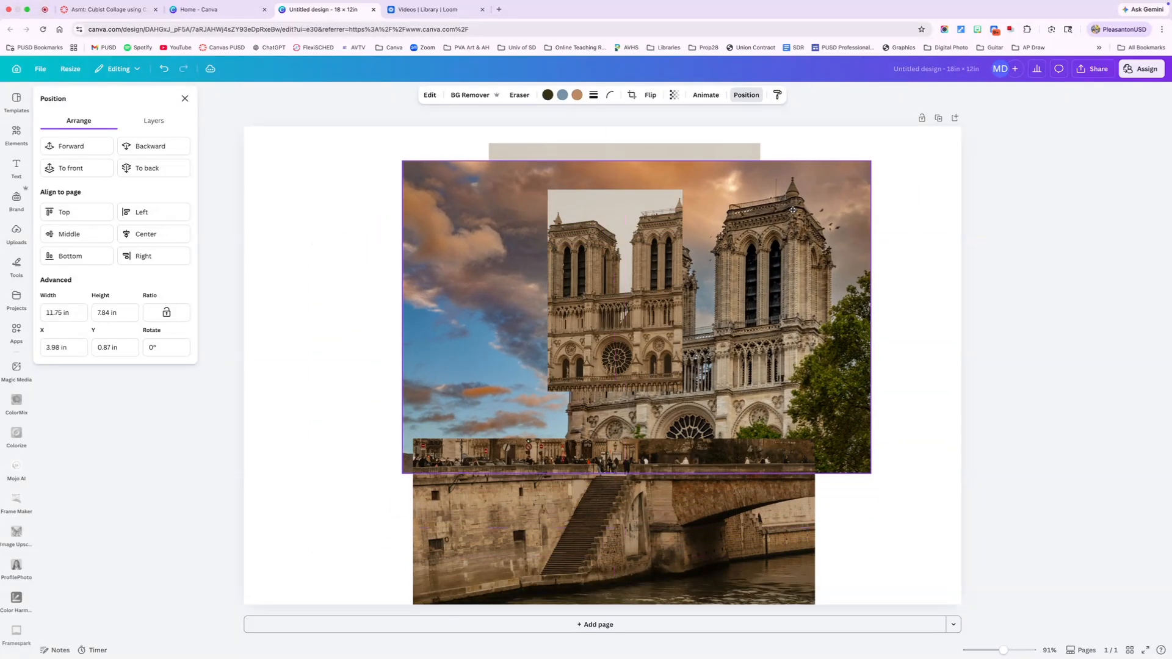
{"action": "left_click", "coordinate": [140, 168]}
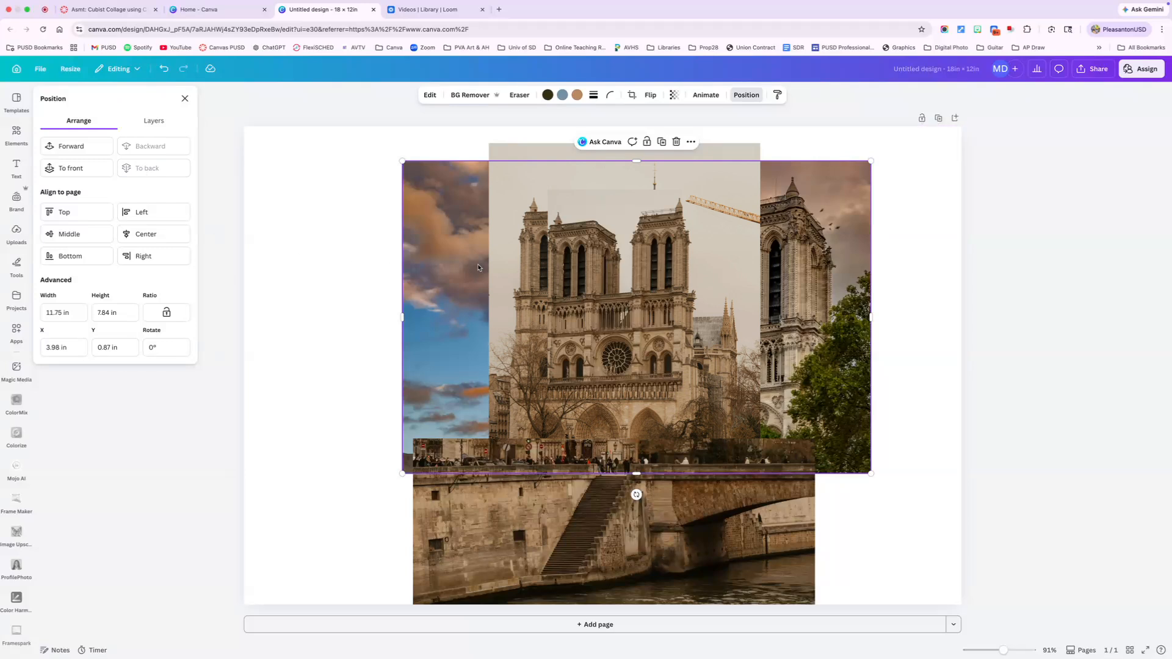
{"action": "left_click_drag", "start_coordinate": [817, 278], "coordinate": [766, 269]}
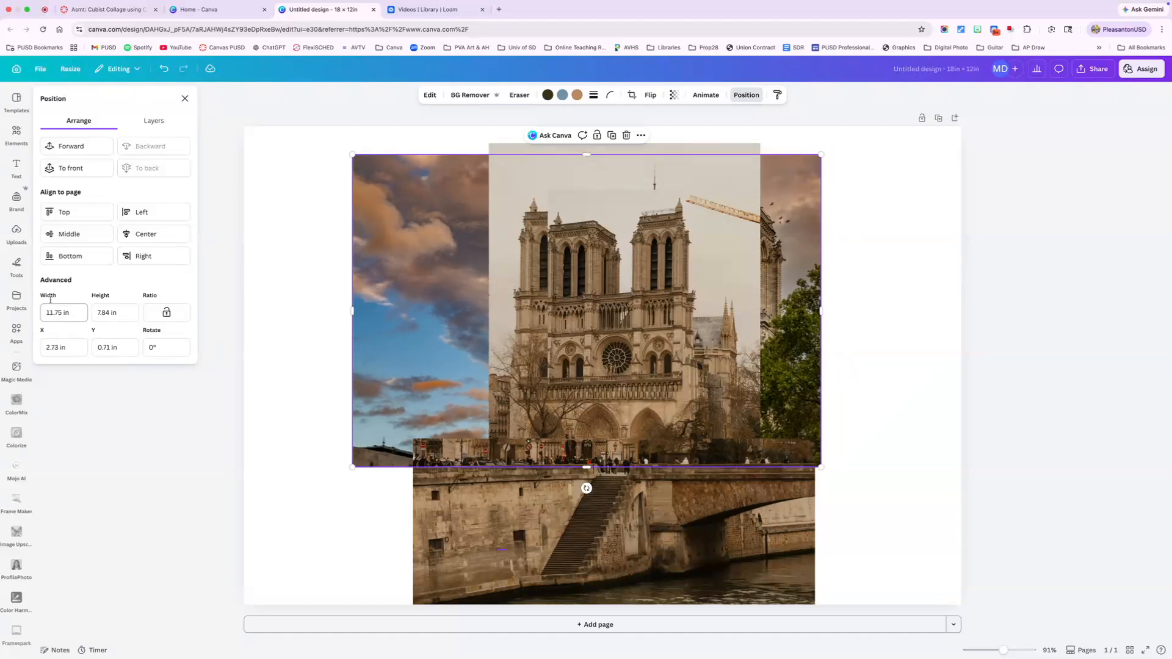
{"action": "left_click", "coordinate": [295, 238]}
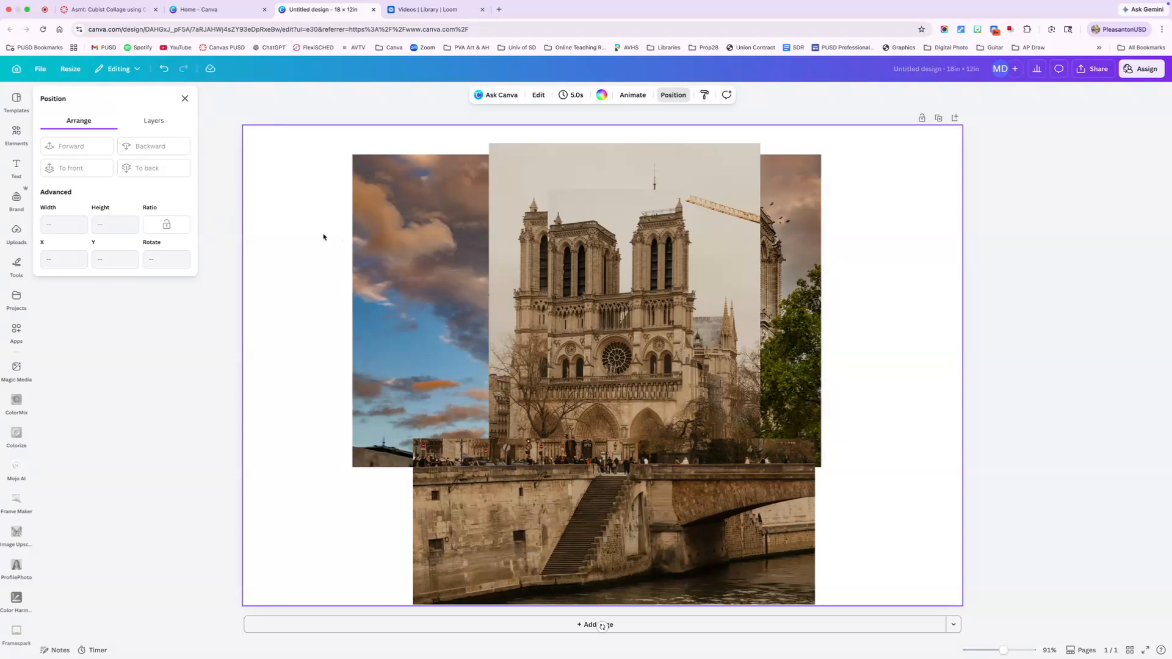
- Add the black-and-white close-up of the rose window and portals, shrunk to a small rectangle over the cathedral's lower facade
{"action": "left_click", "coordinate": [12, 134]}
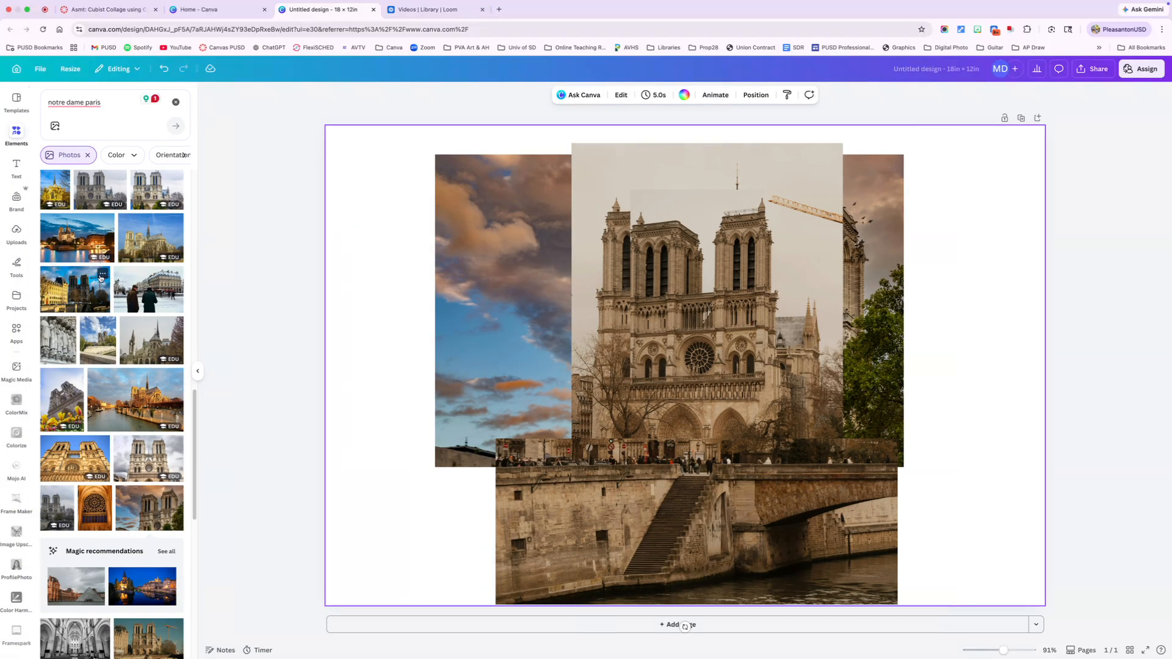
{"action": "scroll", "coordinate": [103, 432], "scroll_direction": "up", "scroll_amount": 3}
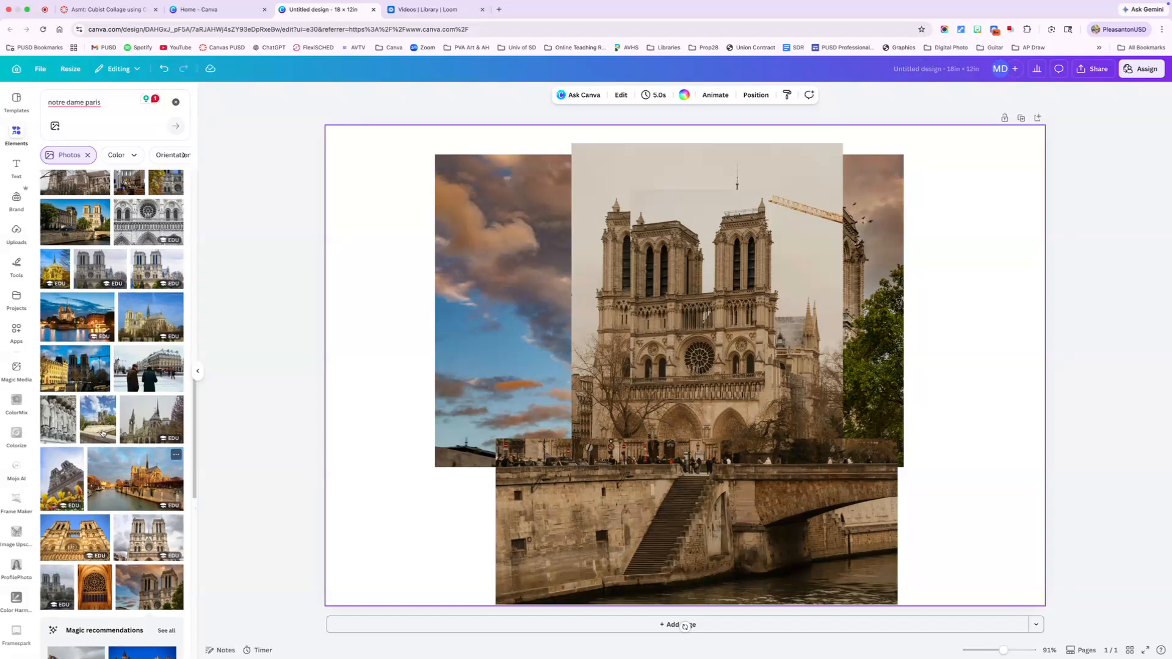
{"action": "scroll", "coordinate": [102, 433], "scroll_direction": "up", "scroll_amount": 1}
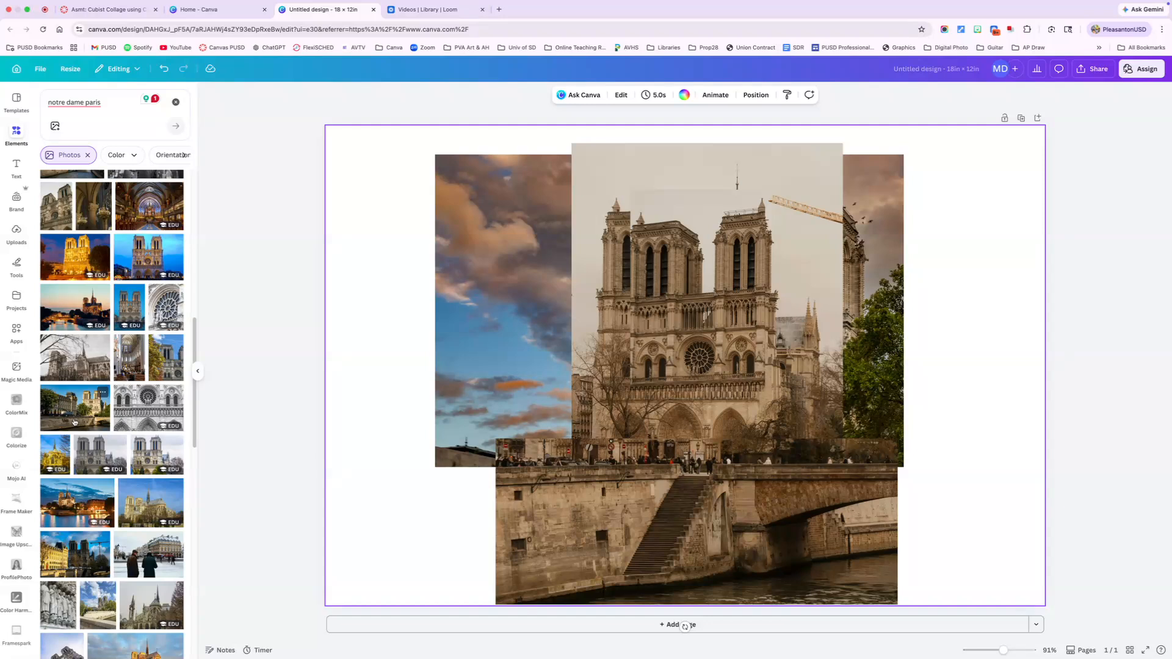
{"action": "left_click", "coordinate": [143, 408]}
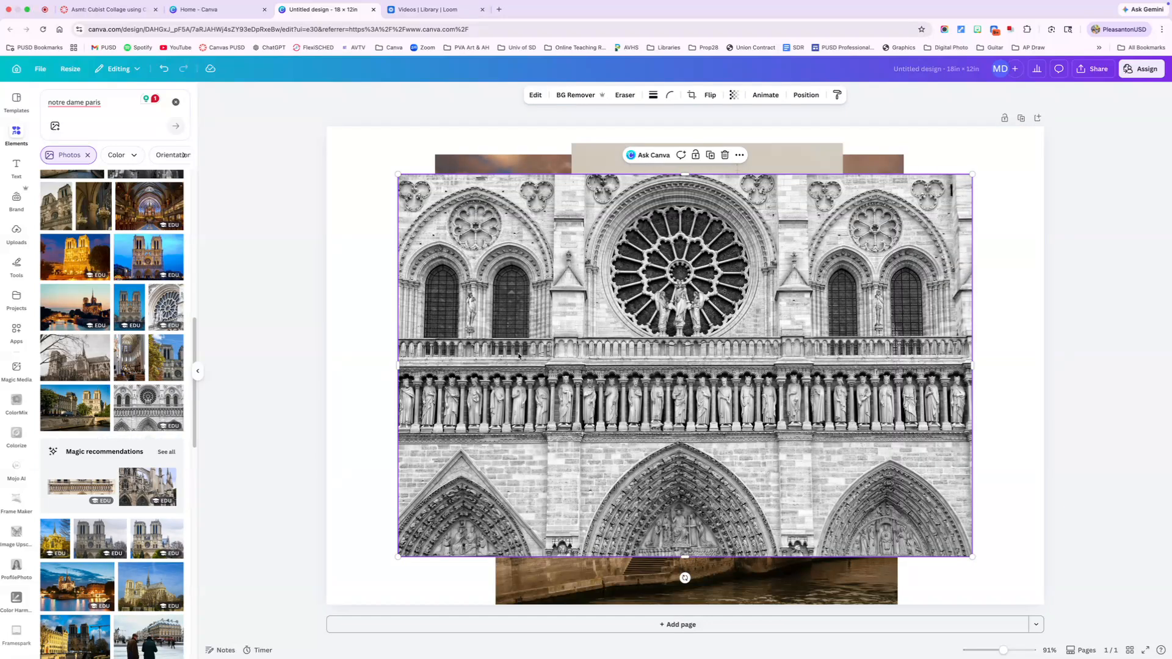
{"action": "left_click_drag", "start_coordinate": [398, 174], "coordinate": [676, 351]}
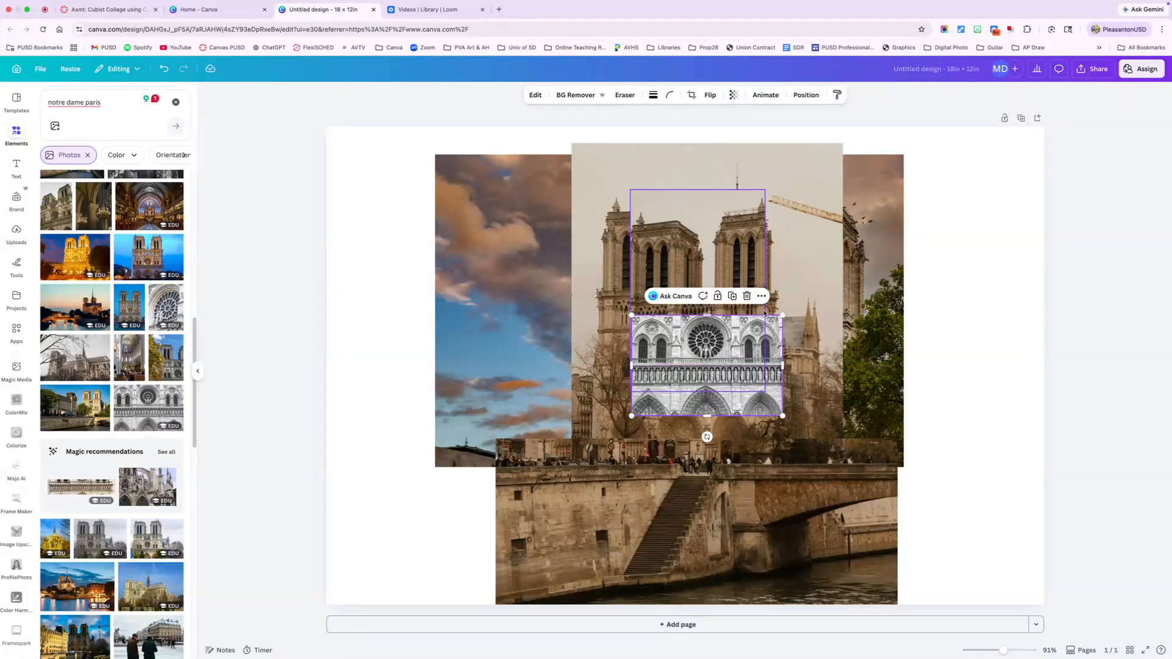
{"action": "left_click_drag", "start_coordinate": [783, 315], "coordinate": [733, 349]}
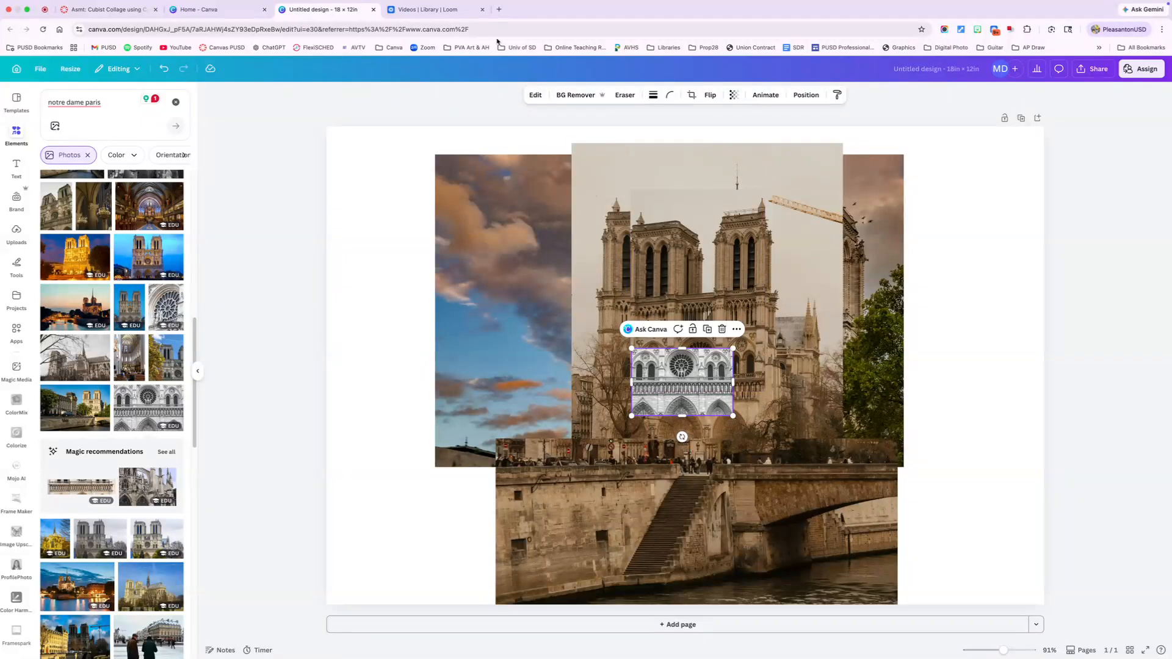
- Try the Bronz and Scandi filters on the black-and-white facade photo and settle on the Eldar filter
{"action": "left_click", "coordinate": [537, 97]}
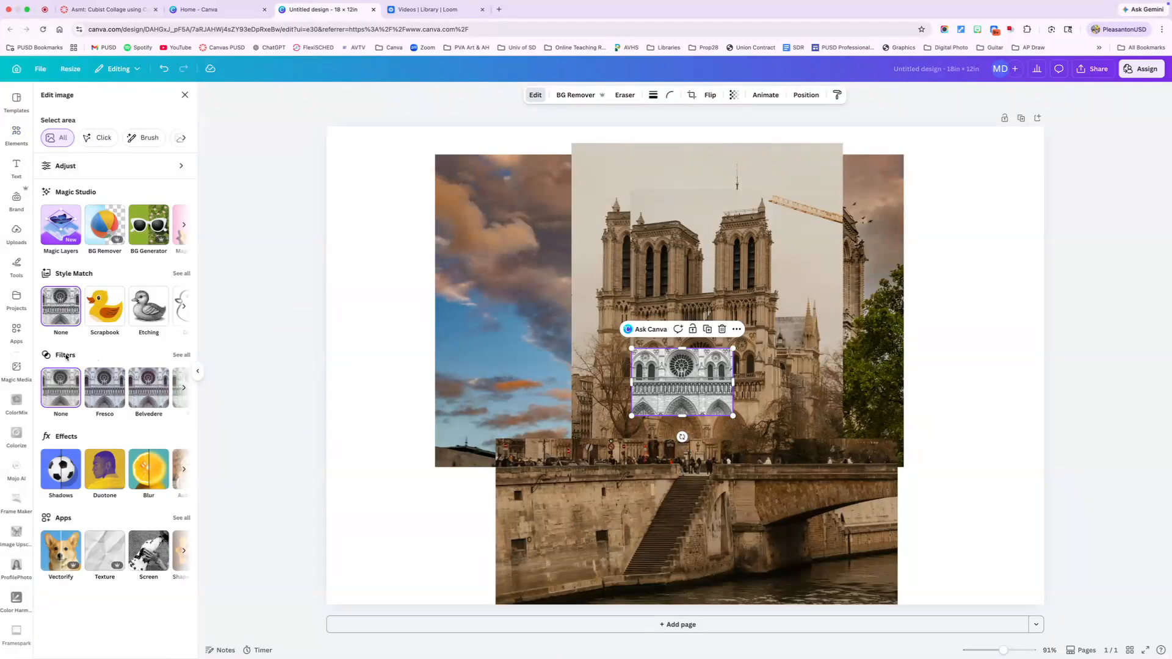
{"action": "left_click", "coordinate": [181, 355]}
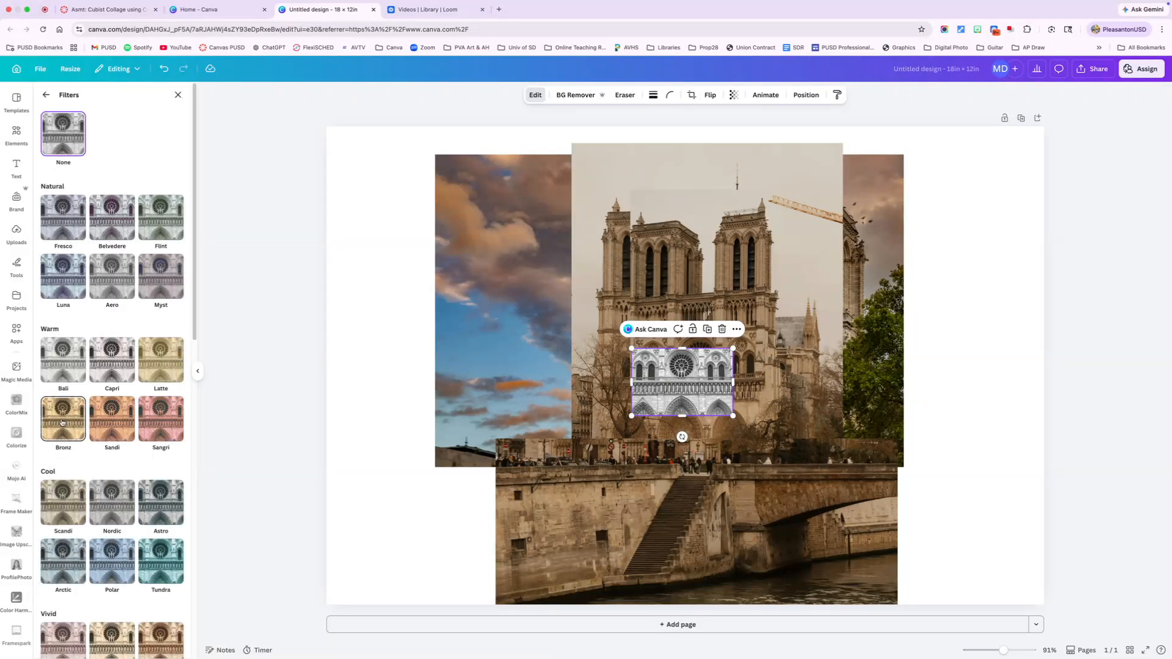
{"action": "left_click", "coordinate": [62, 423]}
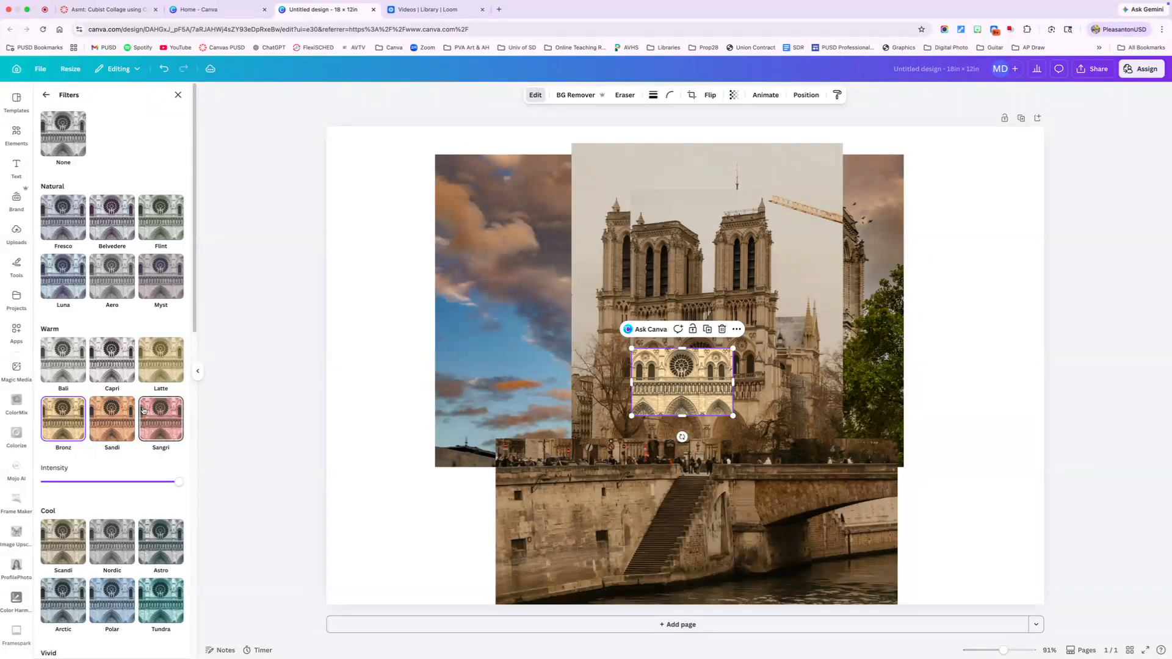
{"action": "scroll", "coordinate": [145, 419], "scroll_direction": "down", "scroll_amount": 1}
{"action": "left_click", "coordinate": [61, 534]}
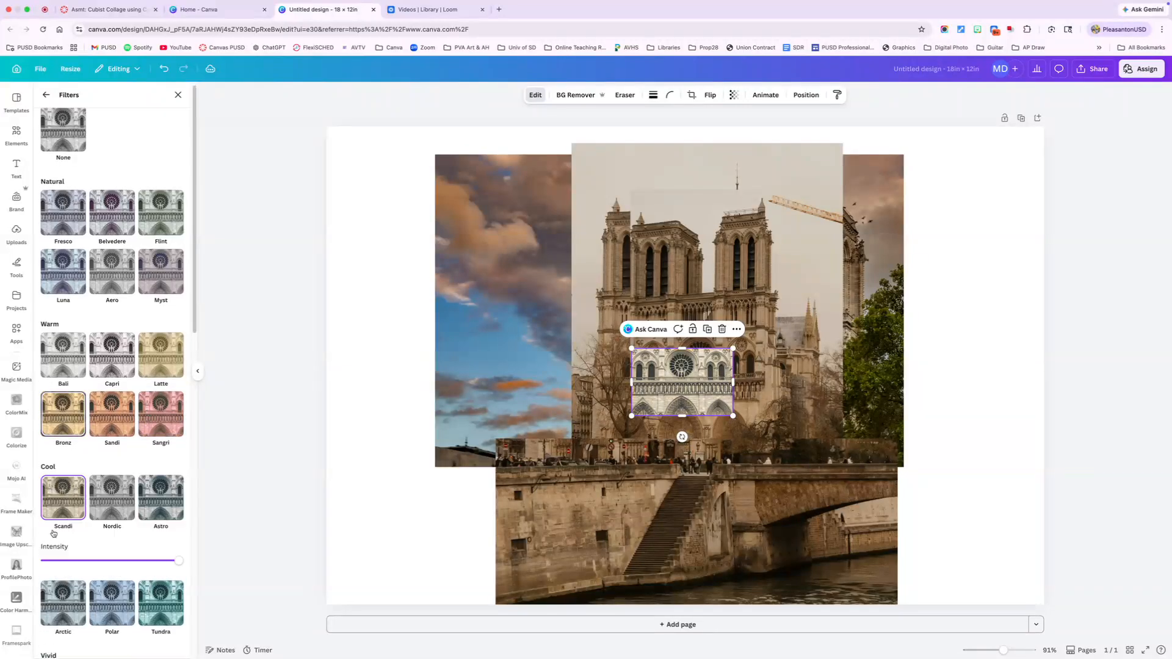
{"action": "scroll", "coordinate": [80, 517], "scroll_direction": "down", "scroll_amount": 2}
{"action": "scroll", "coordinate": [80, 518], "scroll_direction": "down", "scroll_amount": 5}
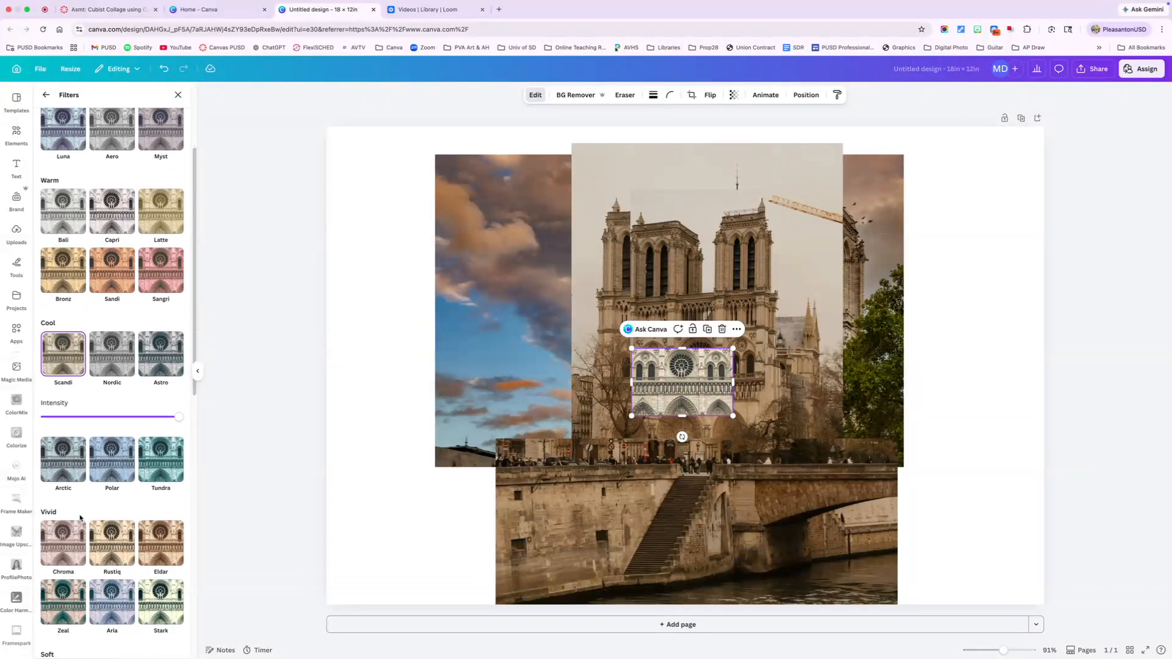
{"action": "left_click", "coordinate": [156, 479]}
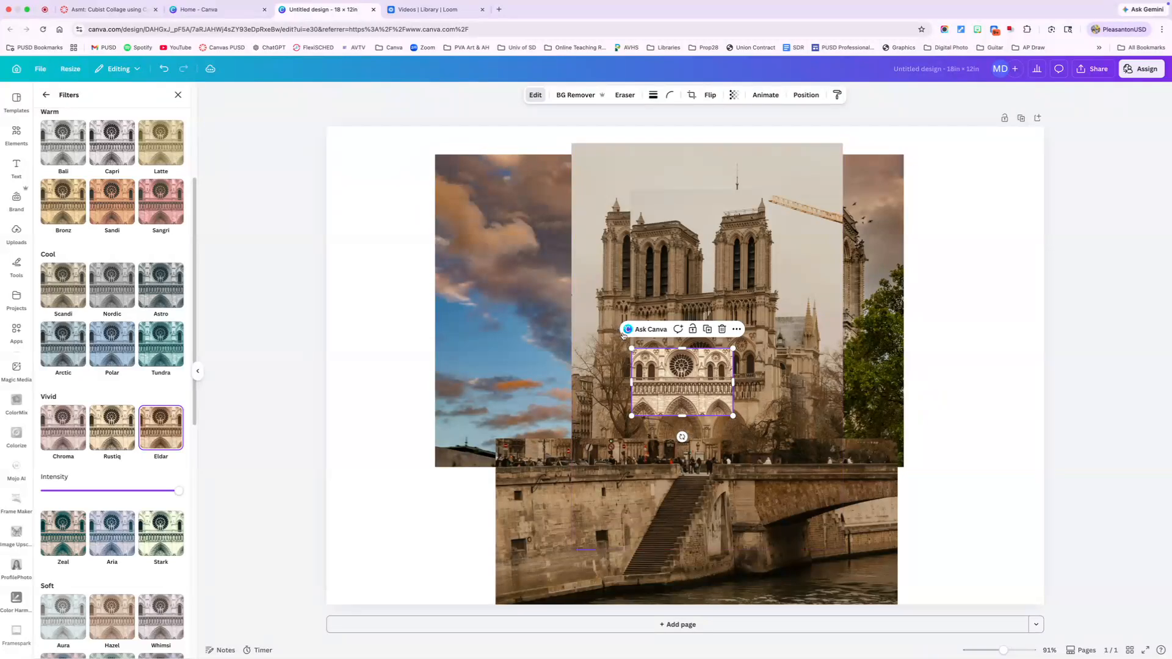
- Enlarge the facade close-up slightly and align it over the cathedral's rose window and portals
{"action": "left_click_drag", "start_coordinate": [632, 352], "coordinate": [613, 339]}
{"action": "left_click_drag", "start_coordinate": [652, 378], "coordinate": [658, 382]}
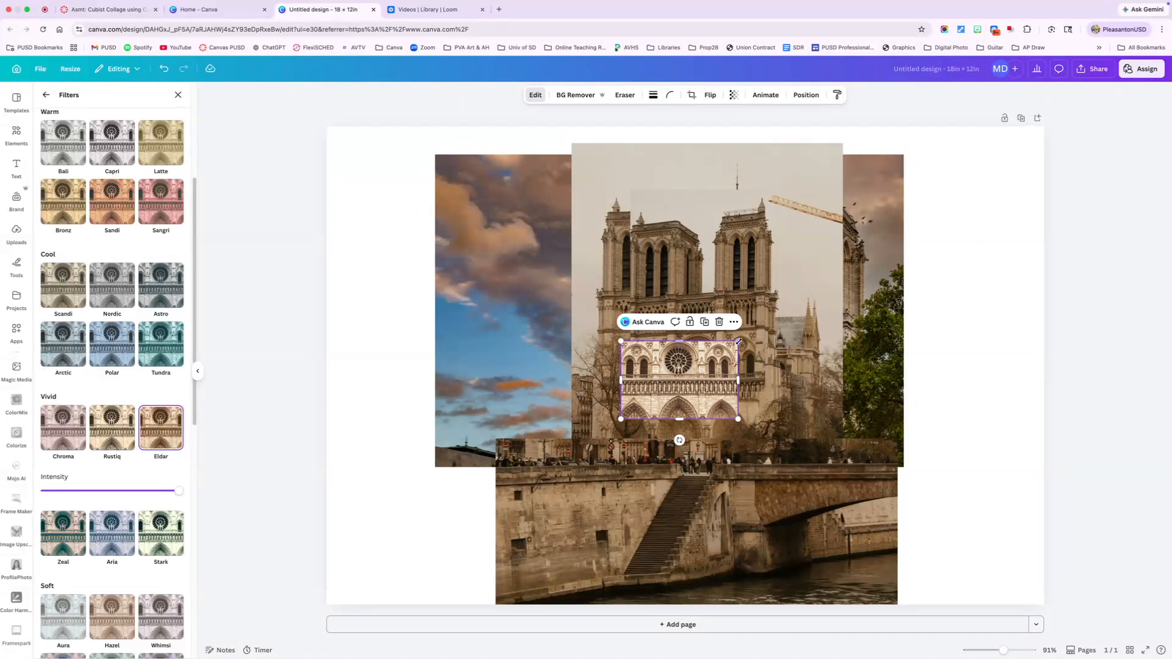
{"action": "left_click_drag", "start_coordinate": [736, 342], "coordinate": [749, 333]}
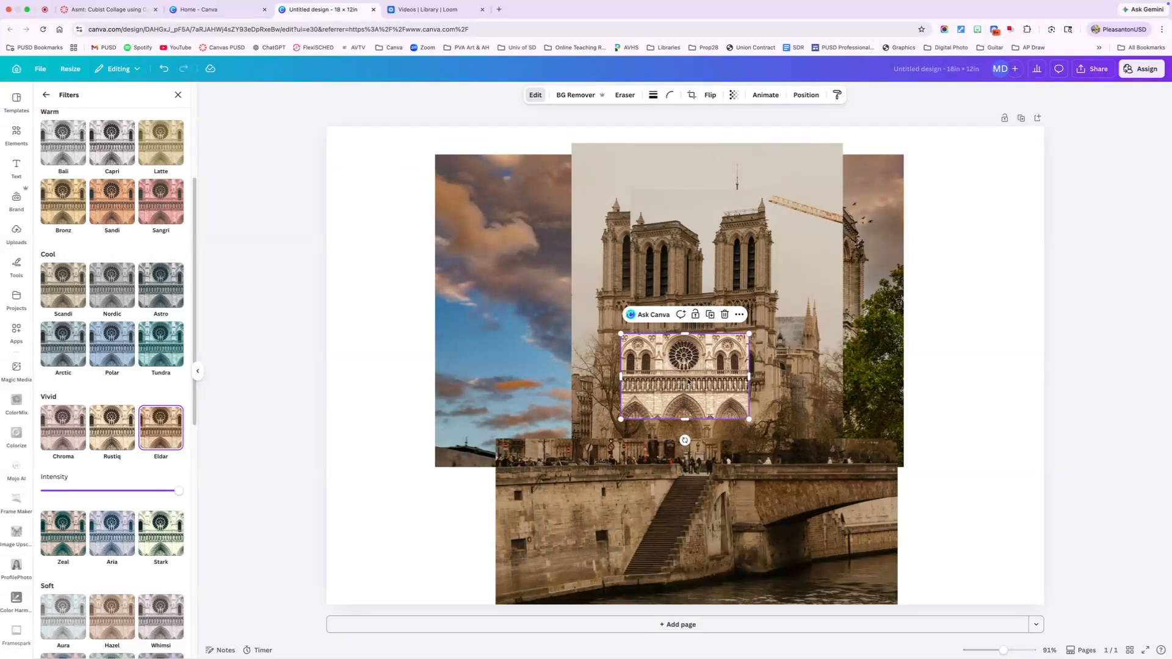
{"action": "left_click_drag", "start_coordinate": [687, 383], "coordinate": [683, 381]}
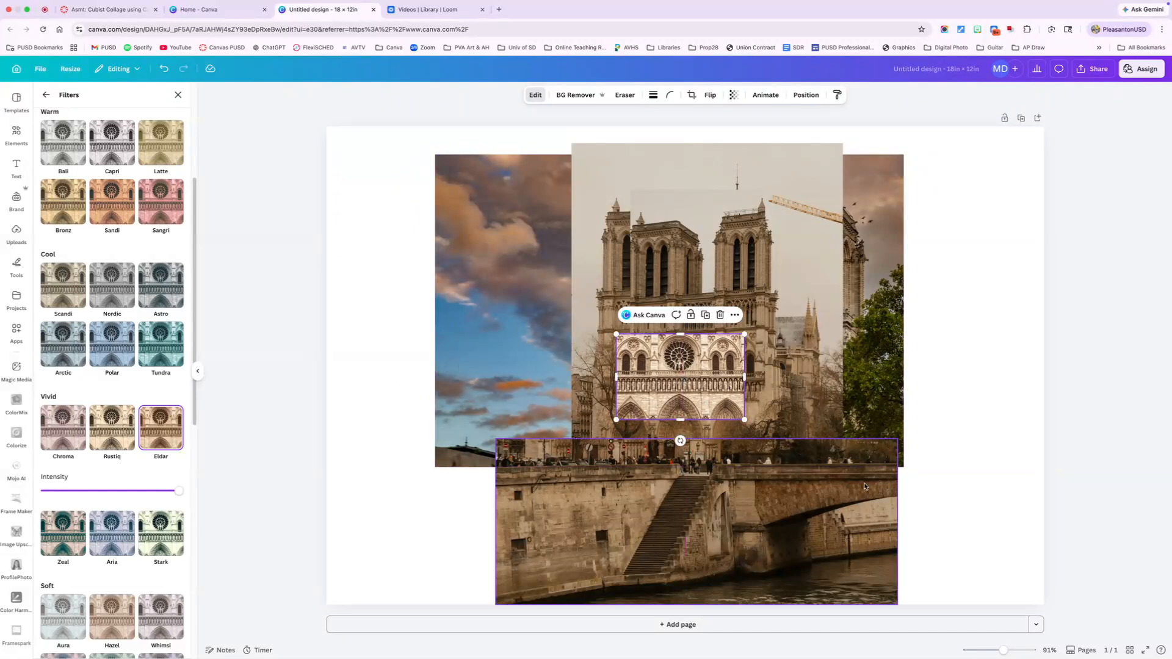
{"action": "left_click", "coordinate": [951, 548]}
- Try the Bali and Latte filters on the sunset-sky photo and settle on the Nordic filter
{"action": "left_click", "coordinate": [863, 365]}
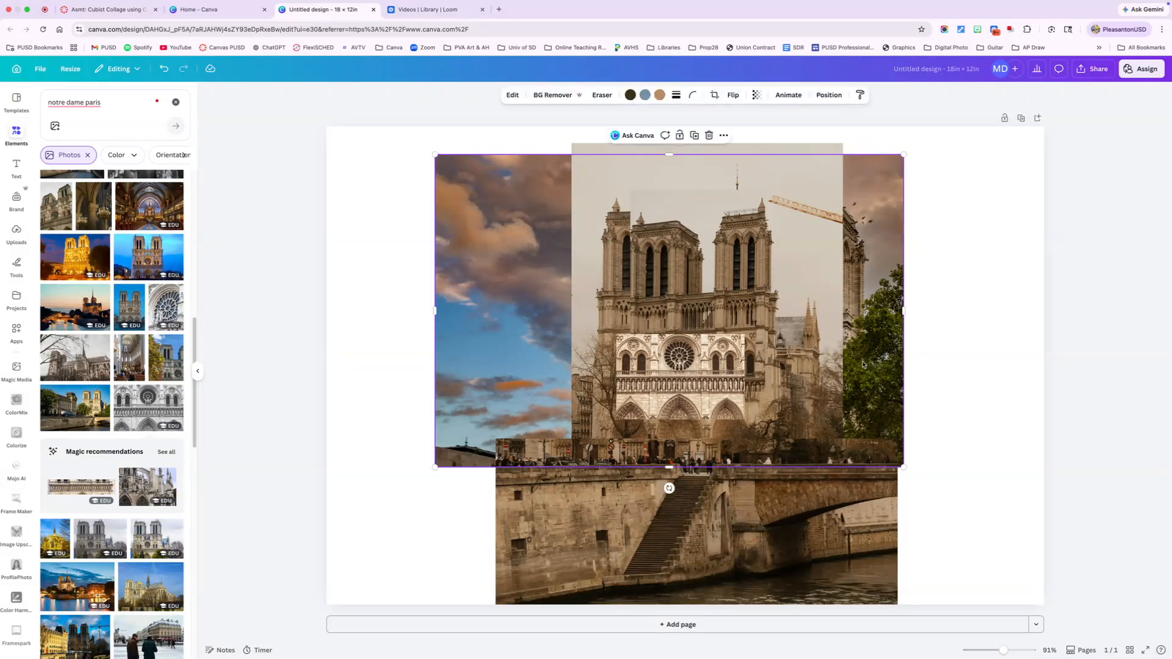
{"action": "left_click", "coordinate": [511, 95]}
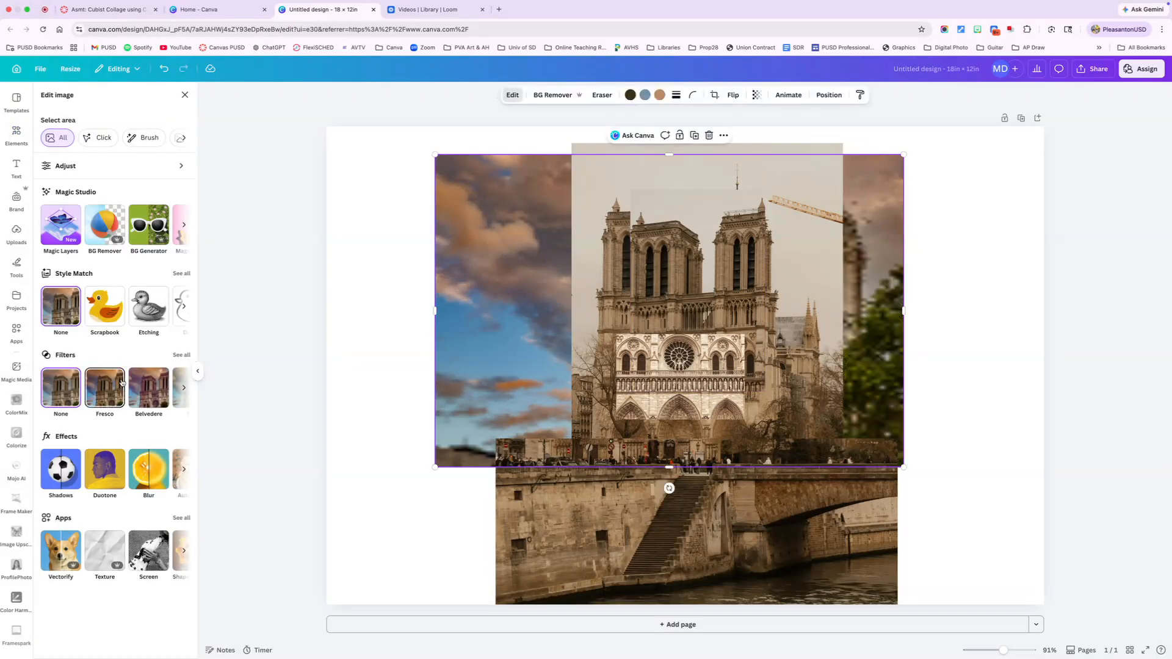
{"action": "left_click", "coordinate": [181, 355]}
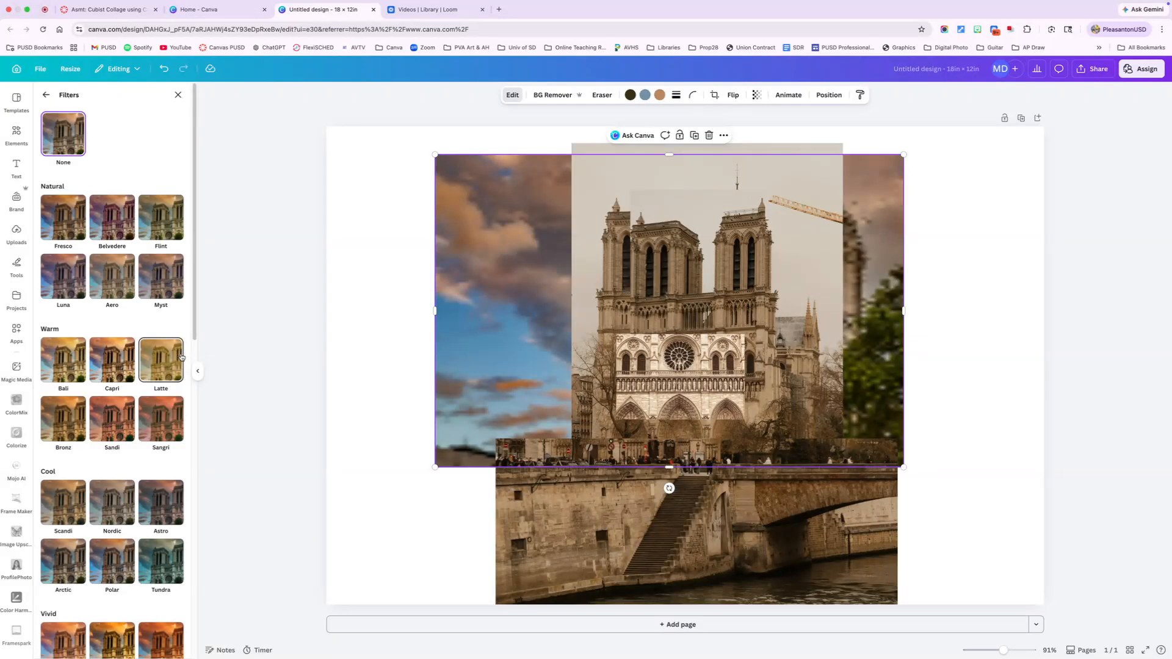
{"action": "left_click", "coordinate": [68, 358]}
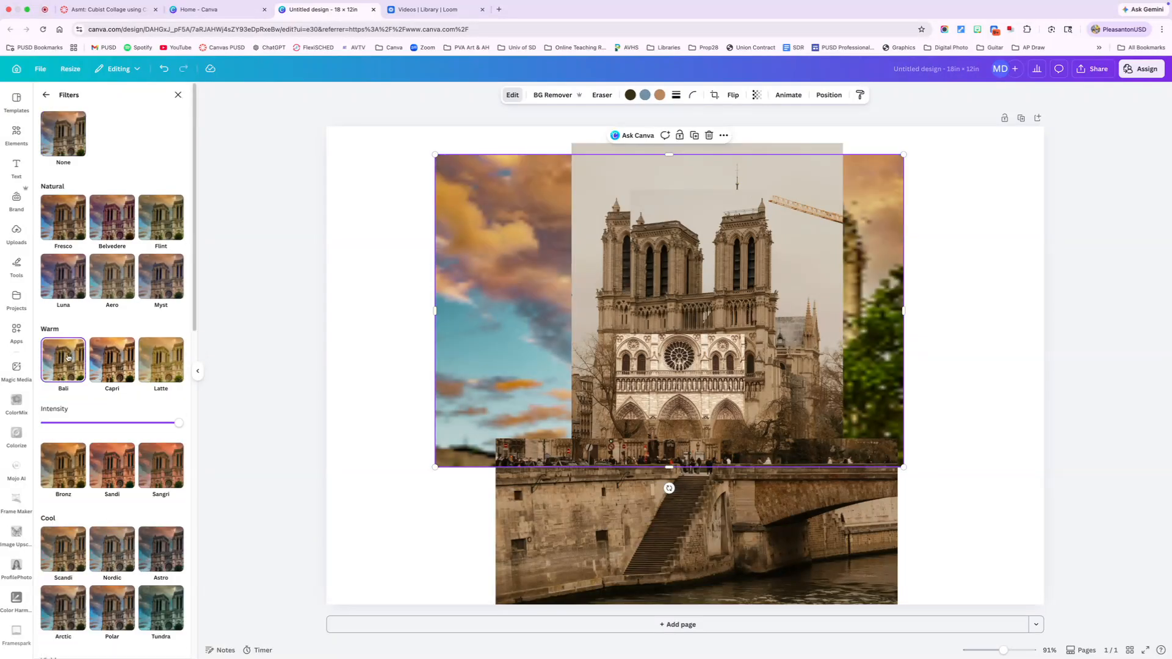
{"action": "left_click", "coordinate": [150, 366]}
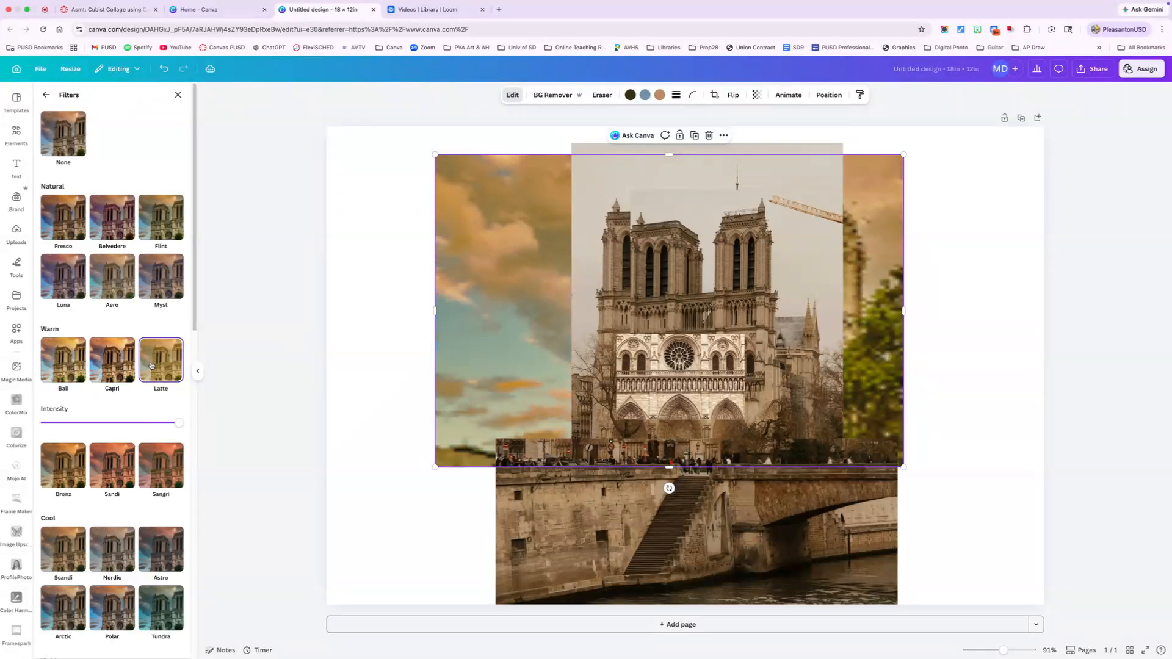
{"action": "scroll", "coordinate": [148, 378], "scroll_direction": "down", "scroll_amount": 5}
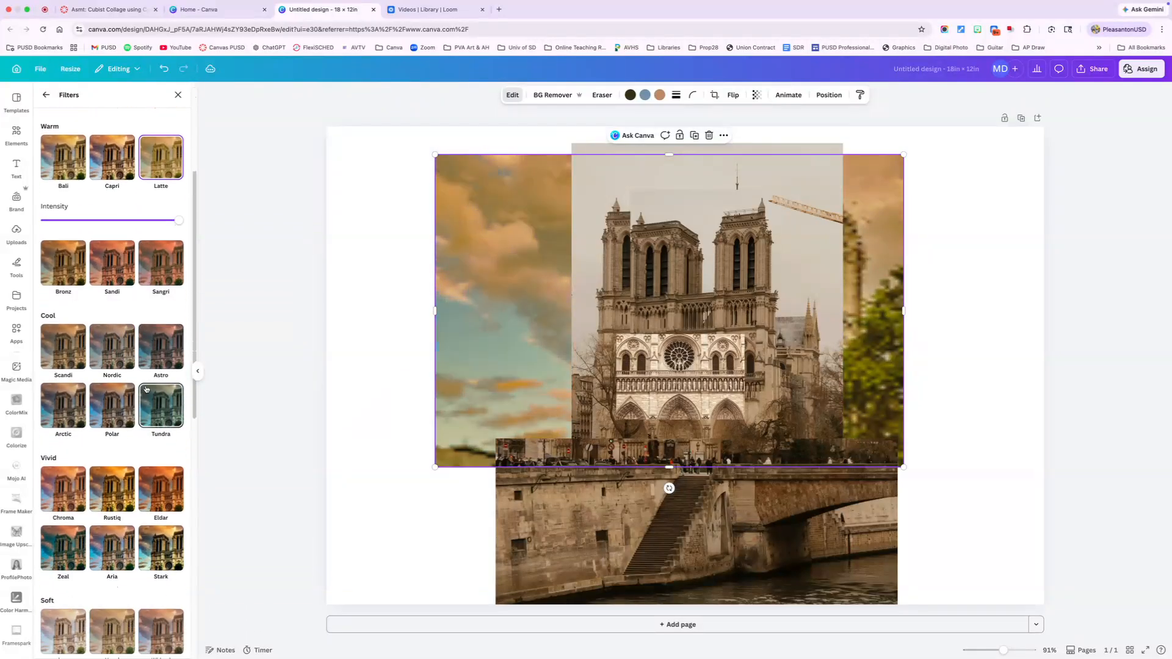
{"action": "left_click", "coordinate": [102, 351]}
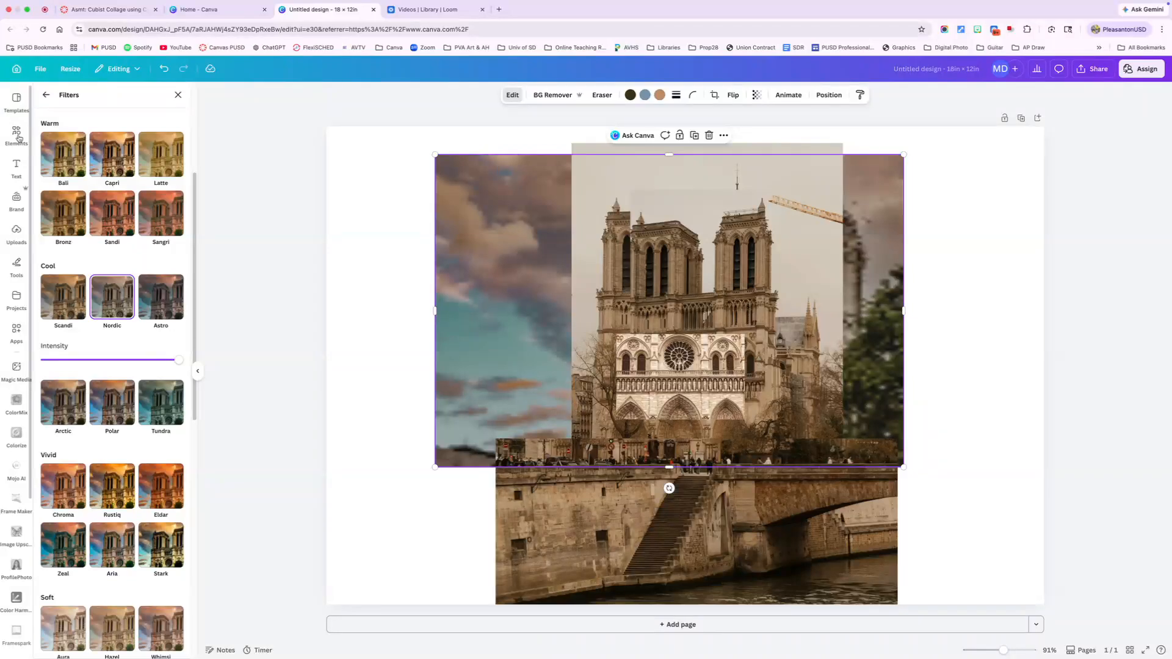
- Add the photo of Notre Dame with golden autumn trees and the river bridge, placed at X 3.61 in, Y 2.19 in
{"action": "left_click", "coordinate": [16, 133]}
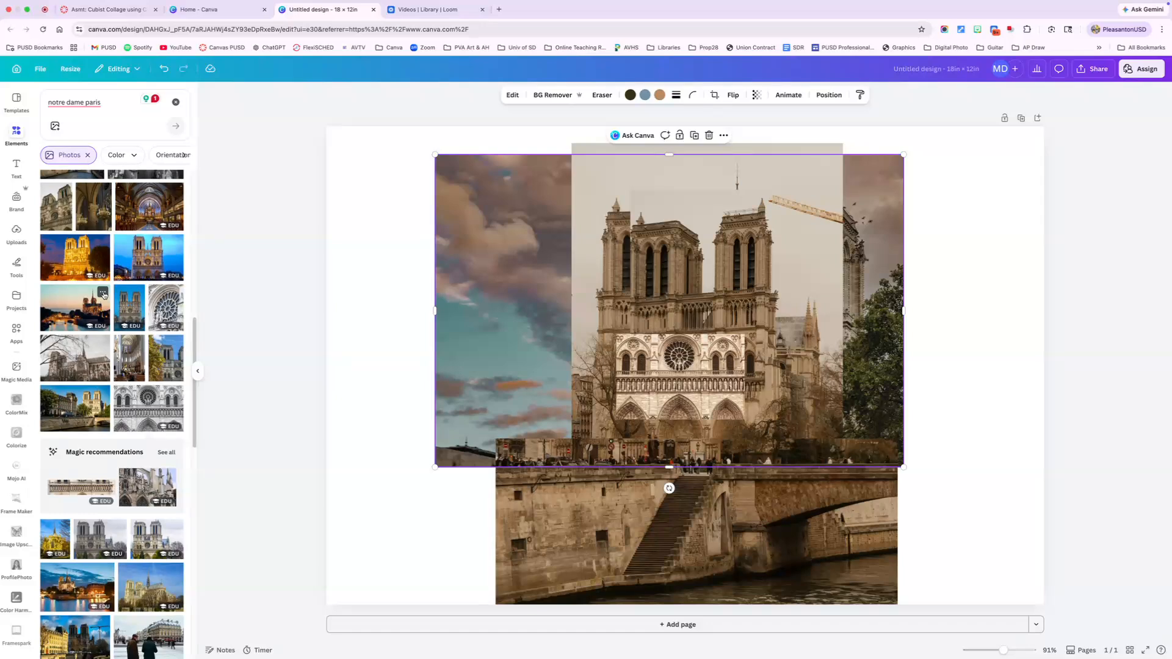
{"action": "scroll", "coordinate": [103, 295], "scroll_direction": "up", "scroll_amount": 2}
{"action": "scroll", "coordinate": [104, 295], "scroll_direction": "up", "scroll_amount": 5}
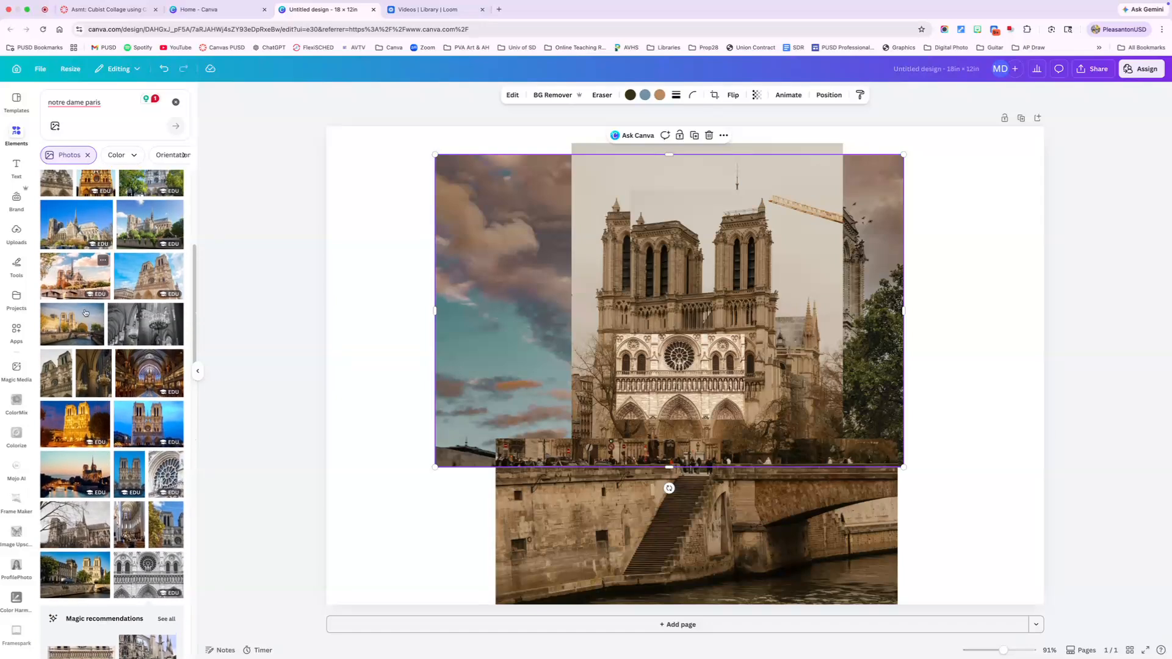
{"action": "left_click", "coordinate": [74, 333]}
{"action": "left_click_drag", "start_coordinate": [628, 407], "coordinate": [698, 447]}
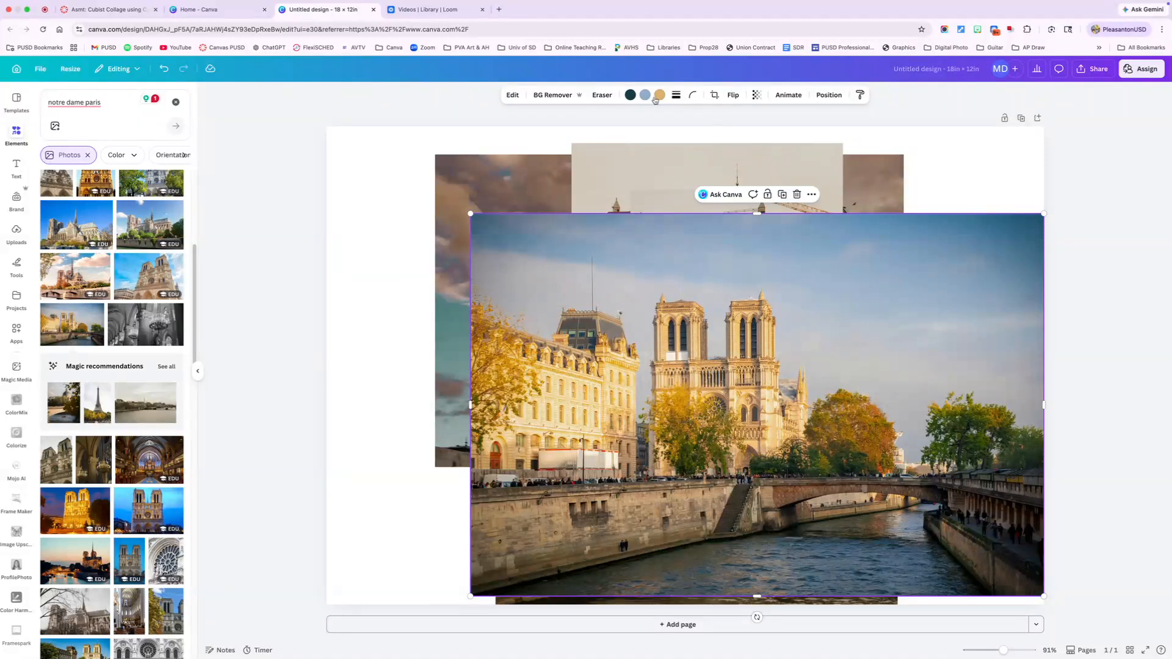
- Send the autumn river photo behind all photos, enlarge it to about 15.16 × 10.12 in and place it at about X 5.94 in, Y 1.59 in
{"action": "left_click", "coordinate": [829, 94]}
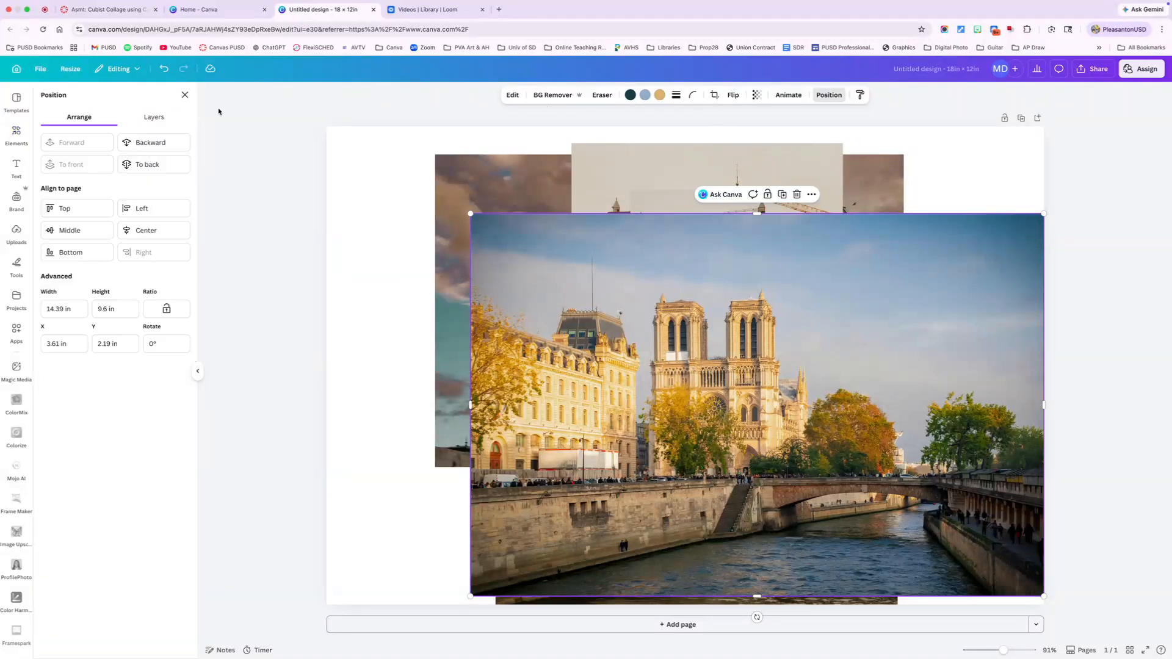
{"action": "left_click", "coordinate": [144, 166]}
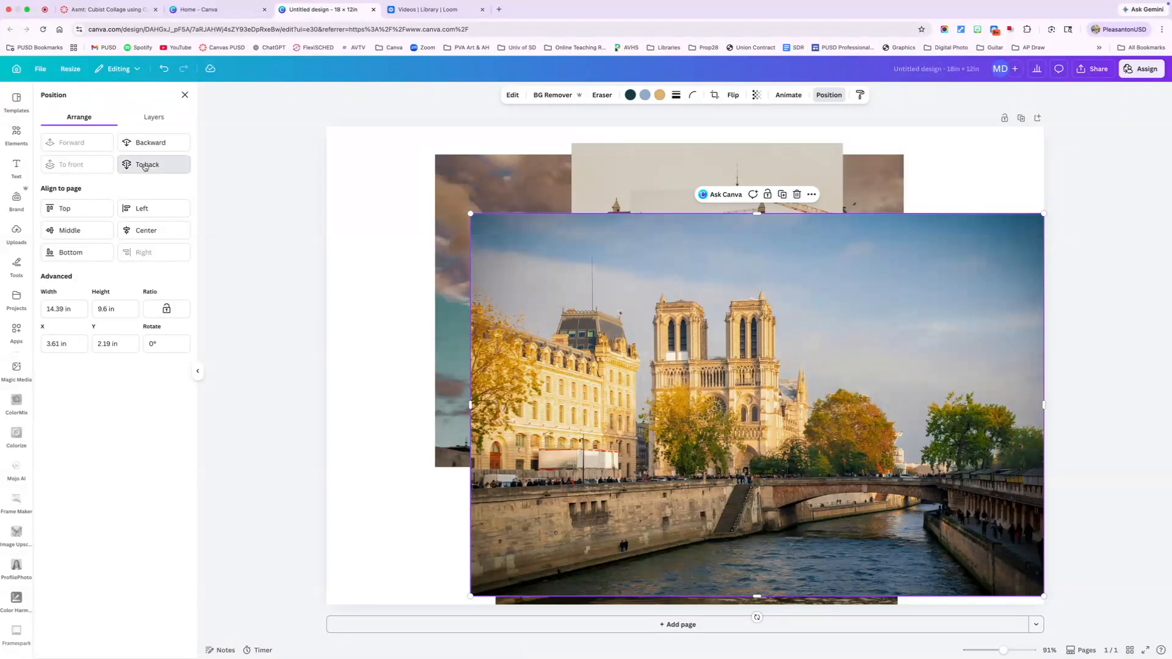
{"action": "left_click_drag", "start_coordinate": [933, 423], "coordinate": [1037, 411]}
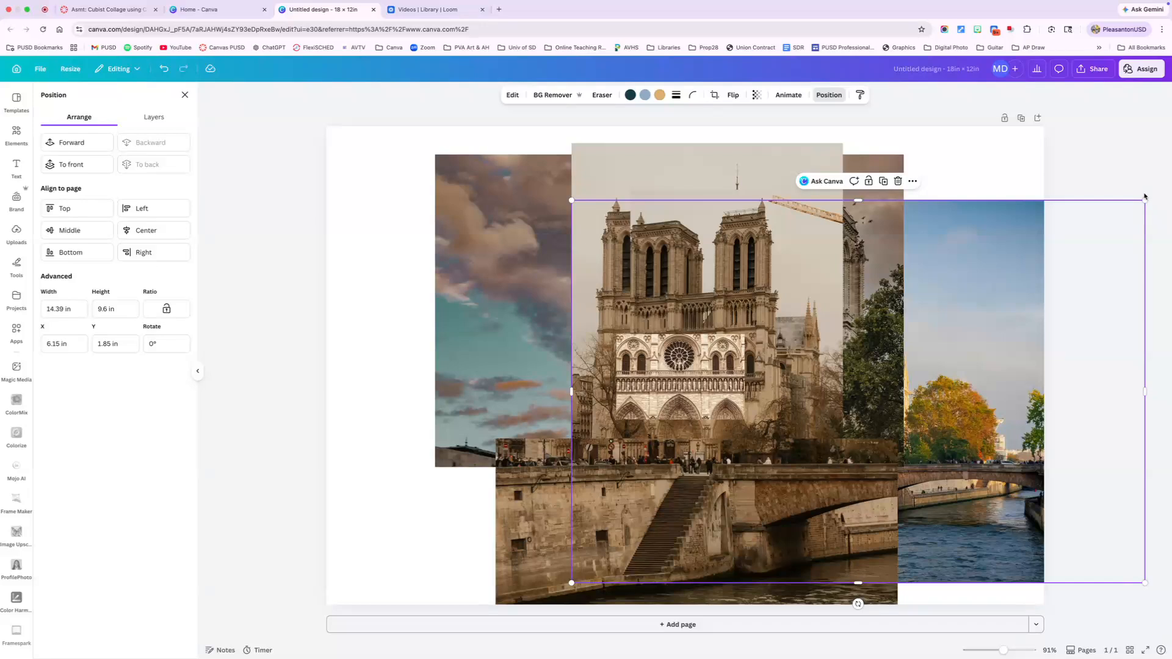
{"action": "left_click_drag", "start_coordinate": [1144, 197], "coordinate": [1171, 174]}
{"action": "left_click_drag", "start_coordinate": [969, 315], "coordinate": [962, 320]}
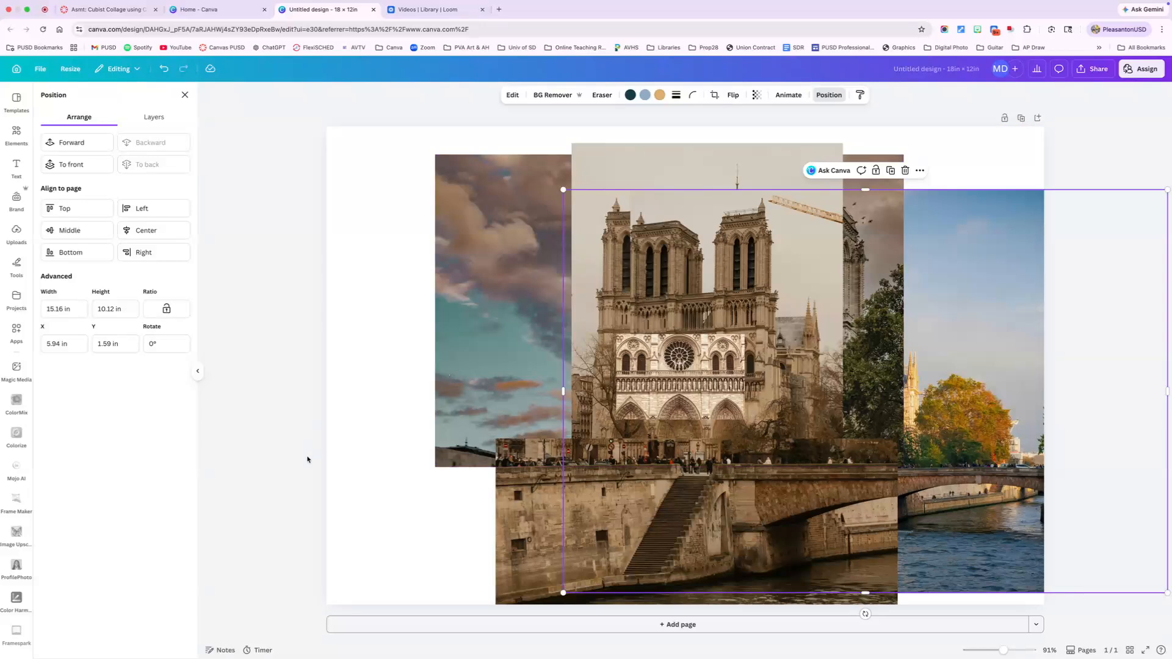
- Duplicate the riverbank strip, offset the copy down and to the left, and enlarge it to about 11.75 × 4.86 in
{"action": "left_click", "coordinate": [688, 521]}
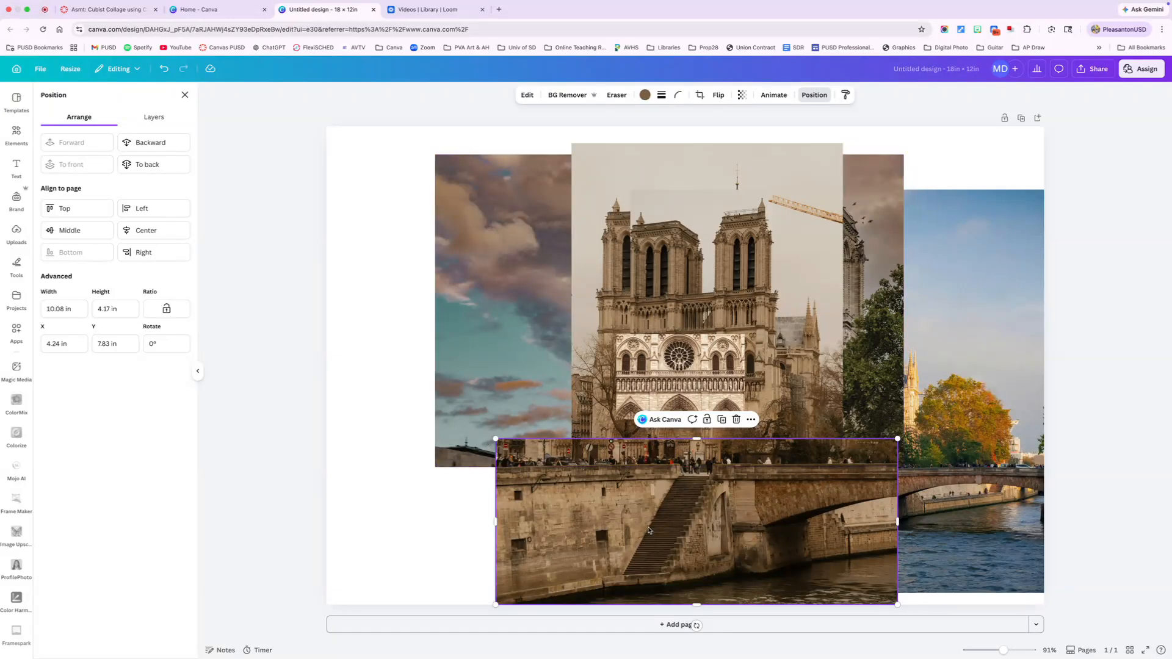
{"action": "left_click", "coordinate": [721, 420]}
{"action": "left_click_drag", "start_coordinate": [705, 521], "coordinate": [662, 566]}
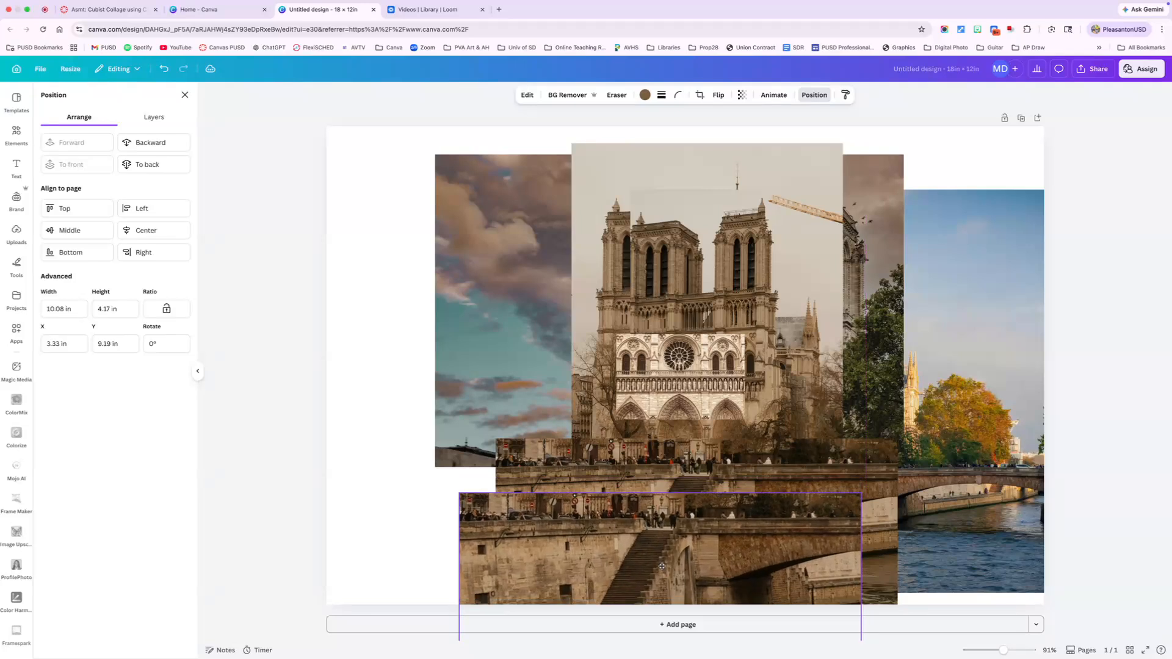
{"action": "left_click_drag", "start_coordinate": [455, 491], "coordinate": [384, 456]}
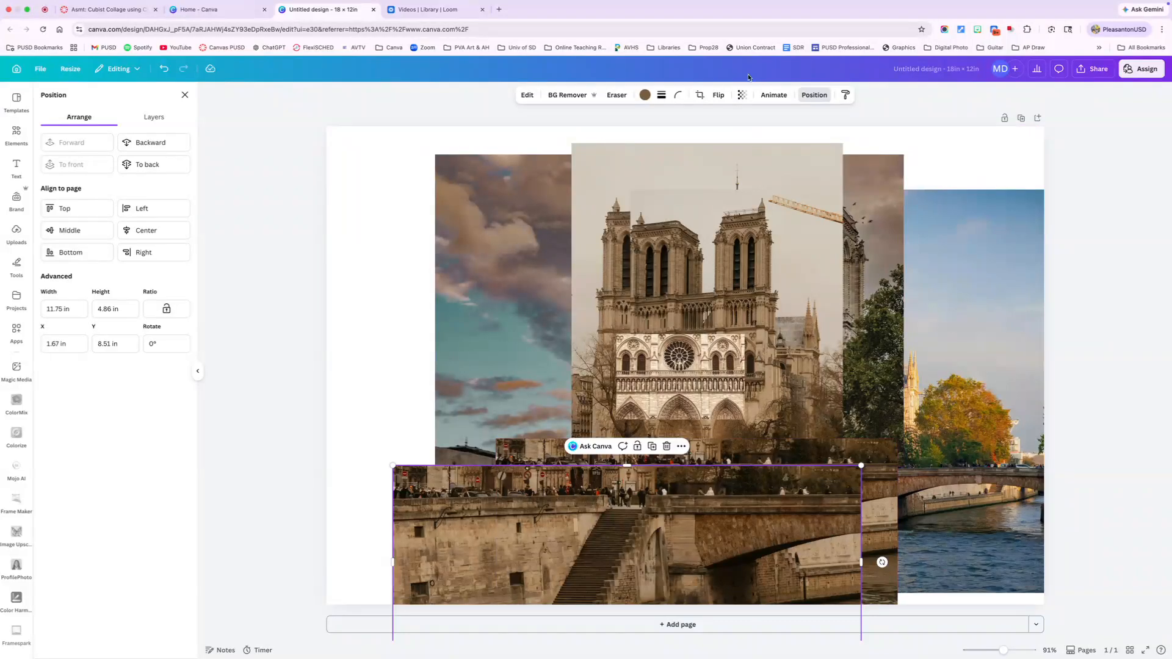
- Crop the duplicated riverbank strip from above, keeping only the lower wall, stairs, bridge arch and water
{"action": "left_click", "coordinate": [700, 95]}
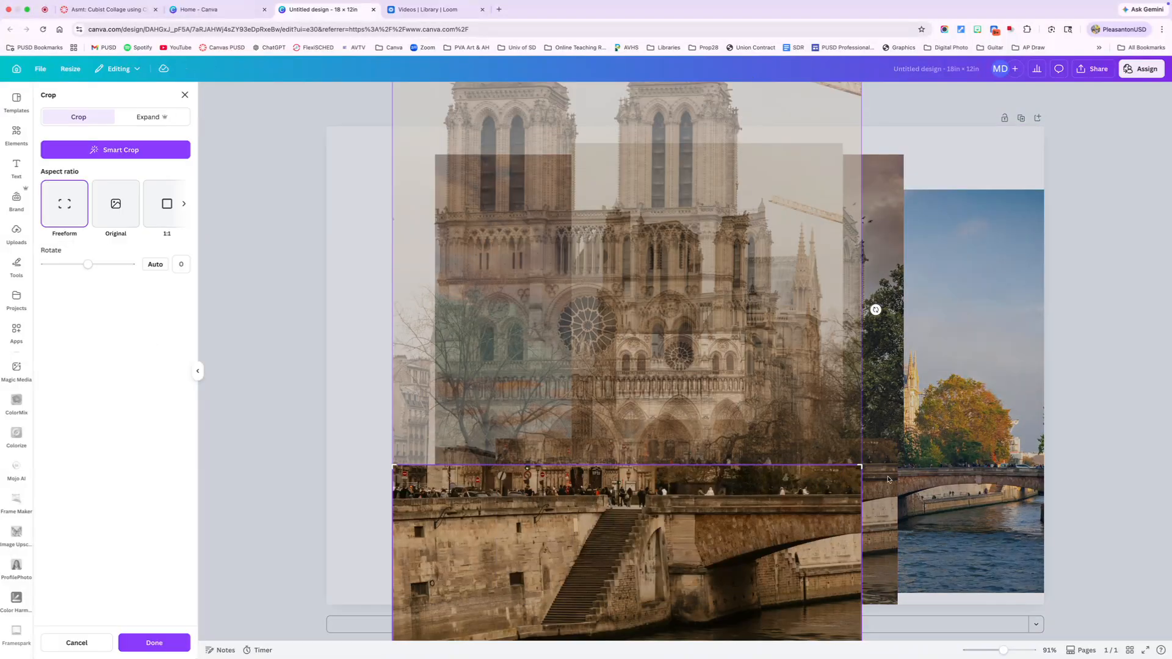
{"action": "left_click_drag", "start_coordinate": [861, 467], "coordinate": [861, 529]}
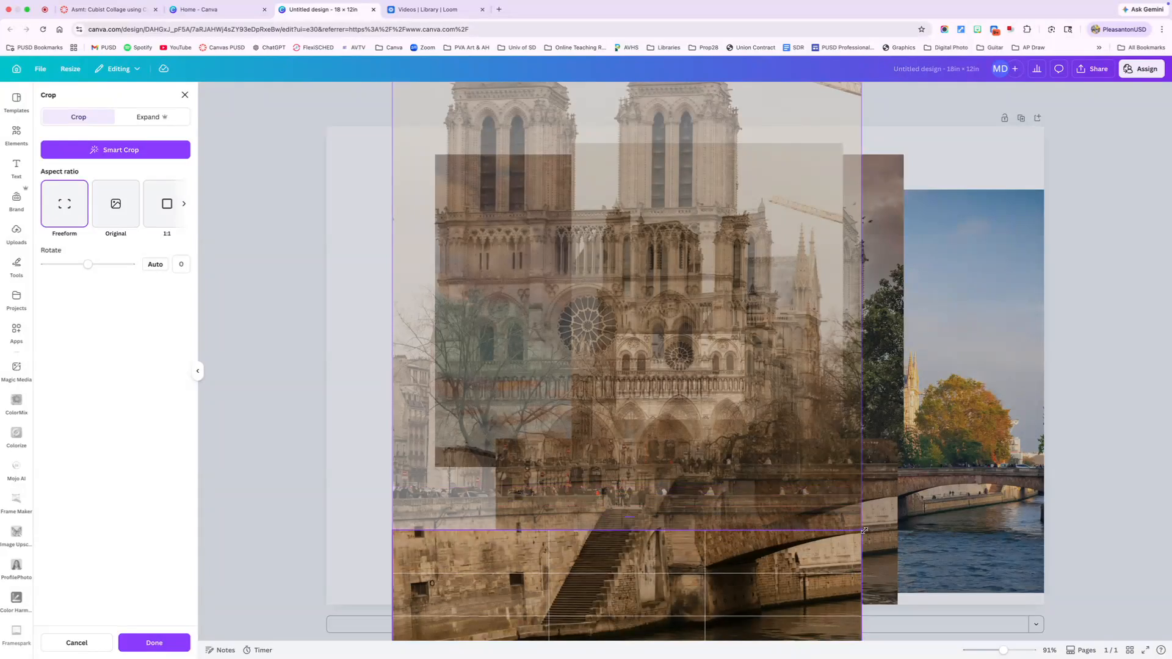
{"action": "scroll", "coordinate": [842, 528], "scroll_direction": "down", "scroll_amount": 1}
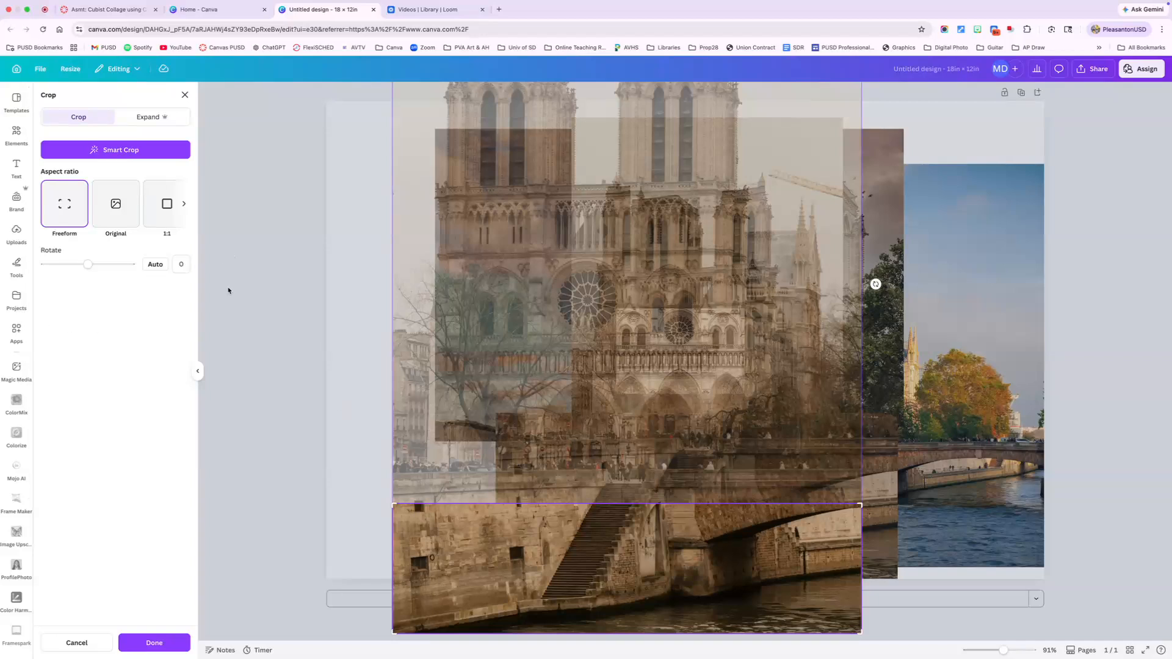
{"action": "left_click", "coordinate": [165, 643]}
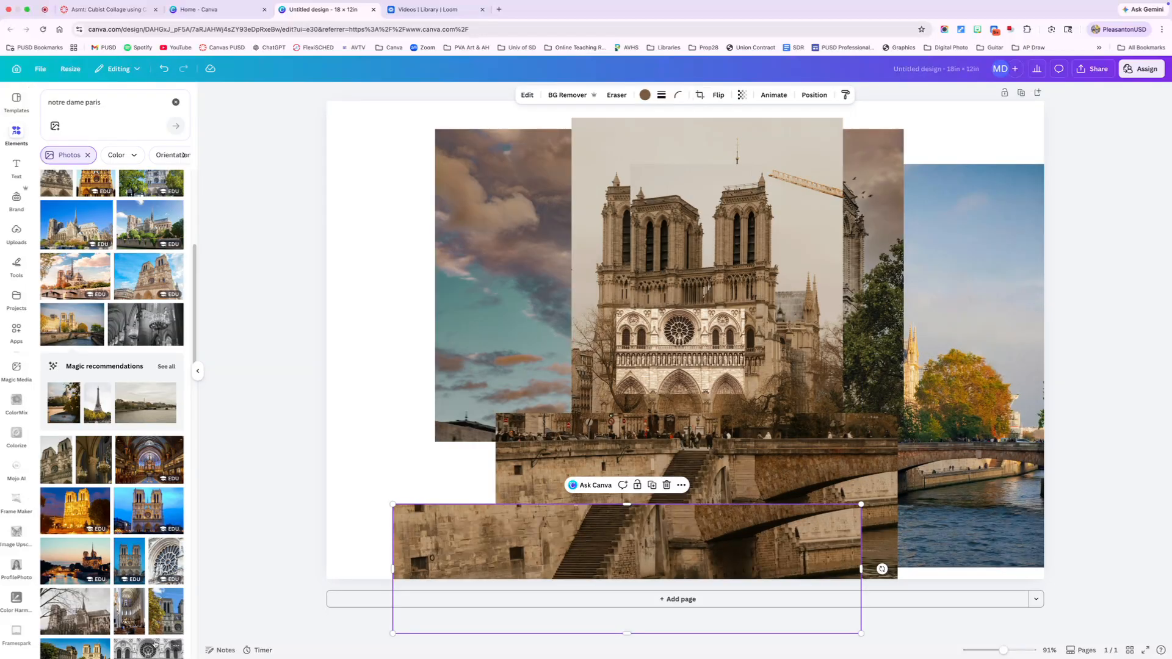
- Enlarge the cropped riverbank copy slightly and align its left edge with the sunset-sky photo along the page's lower edge
{"action": "left_click_drag", "start_coordinate": [672, 531], "coordinate": [737, 533]}
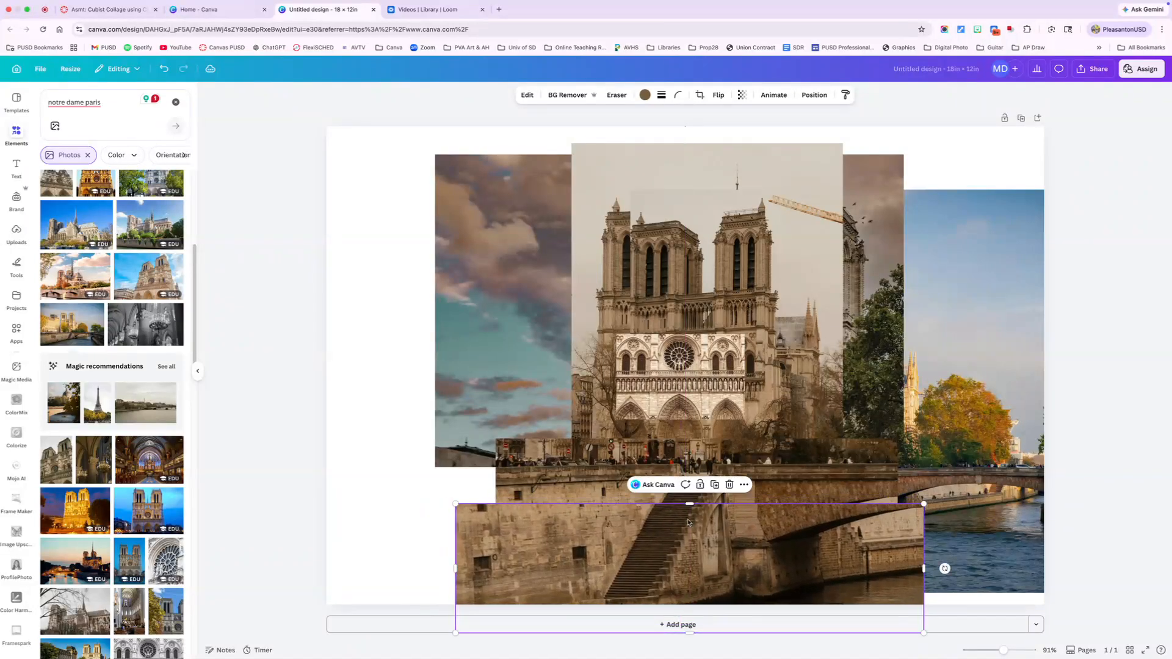
{"action": "left_click_drag", "start_coordinate": [456, 503], "coordinate": [421, 494]}
{"action": "left_click_drag", "start_coordinate": [545, 527], "coordinate": [556, 547]}
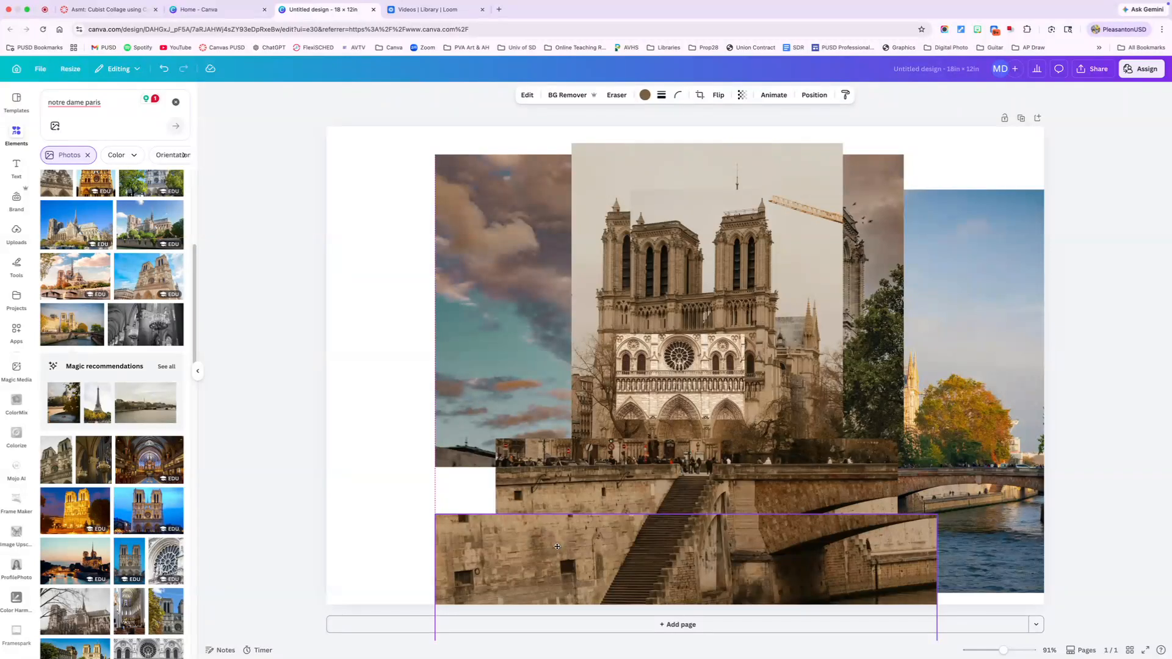
{"action": "left_click_drag", "start_coordinate": [557, 547], "coordinate": [556, 546]}
{"action": "left_click", "coordinate": [400, 338]}
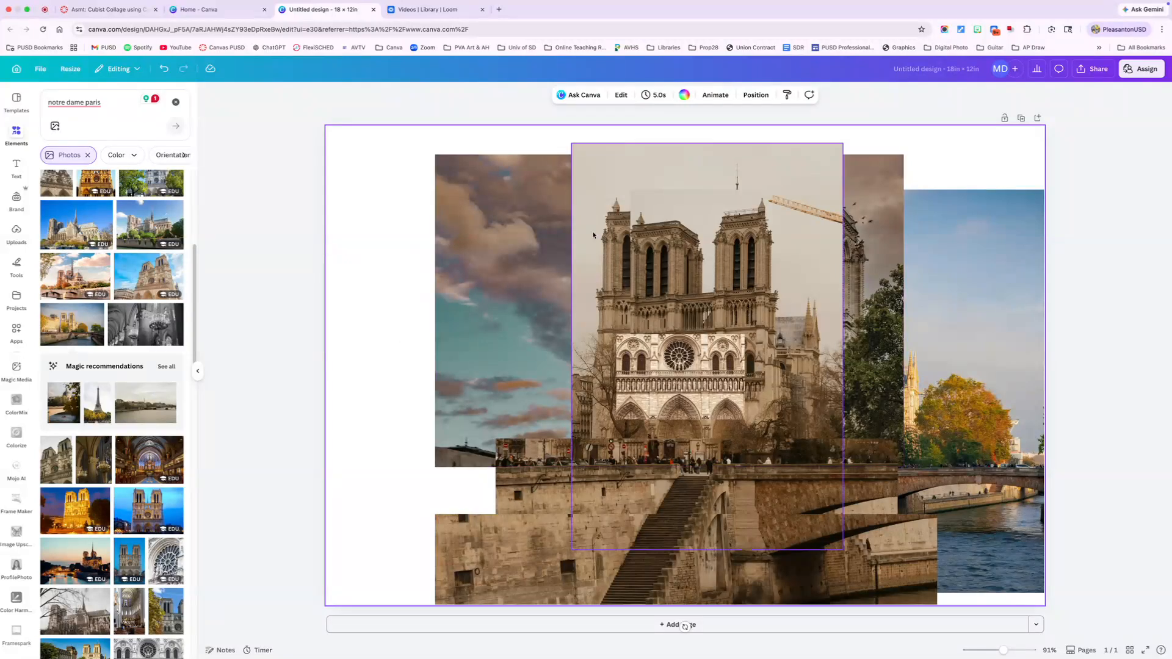
{"action": "left_click", "coordinate": [501, 281]}
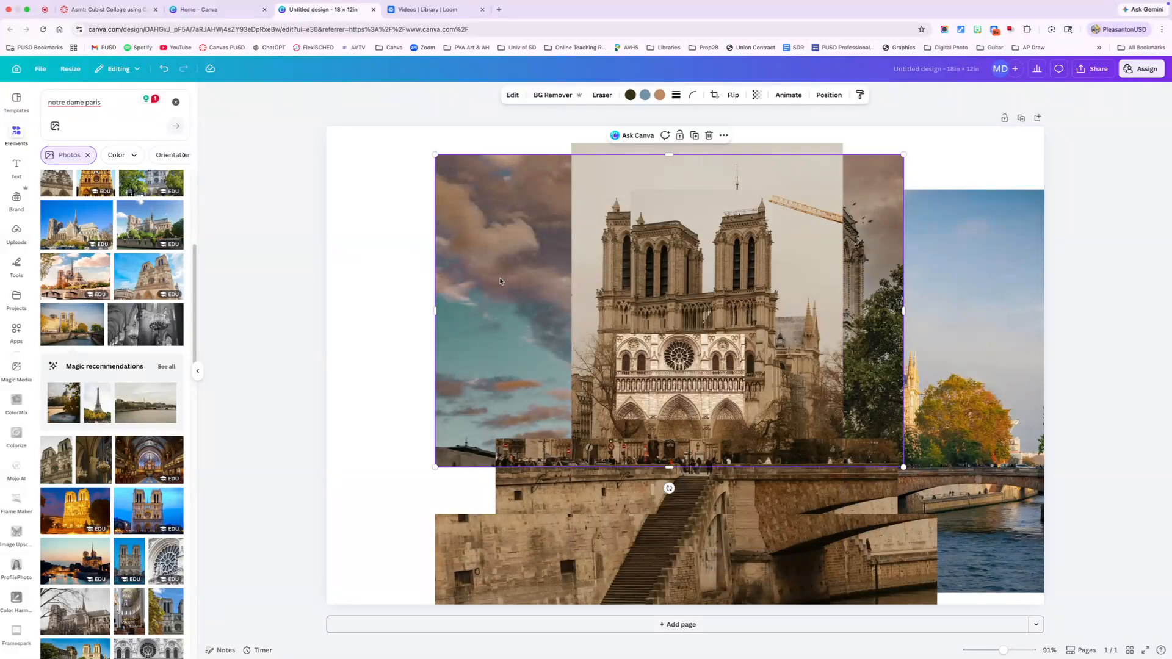
{"action": "left_click", "coordinate": [971, 266]}
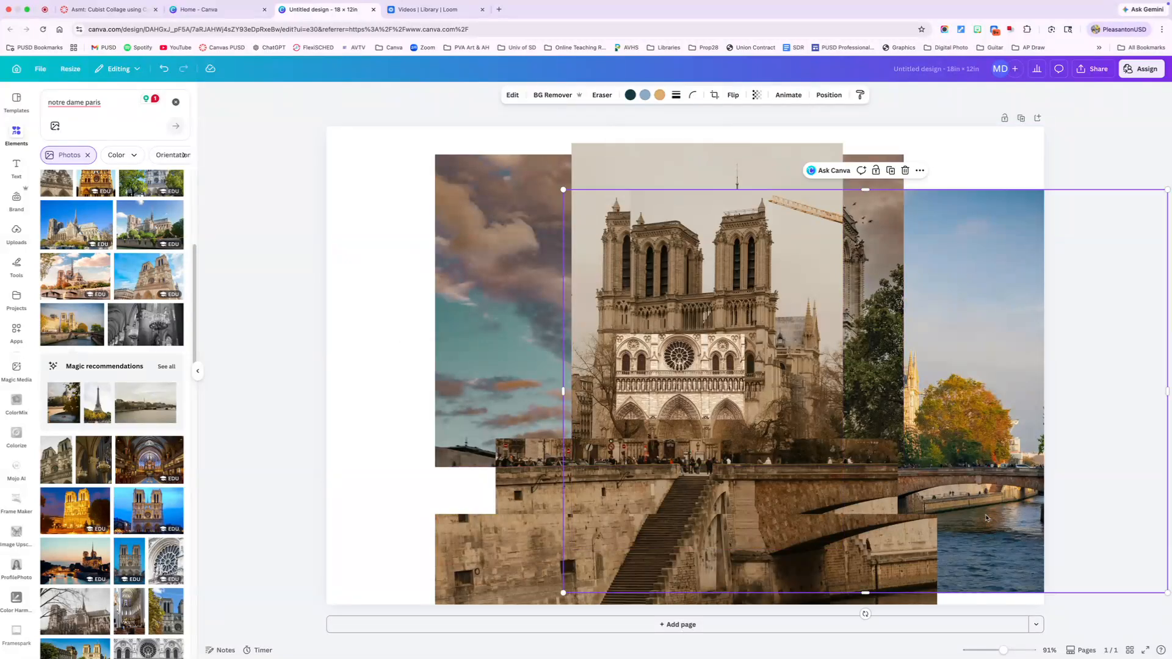
{"action": "left_click", "coordinate": [886, 540]}
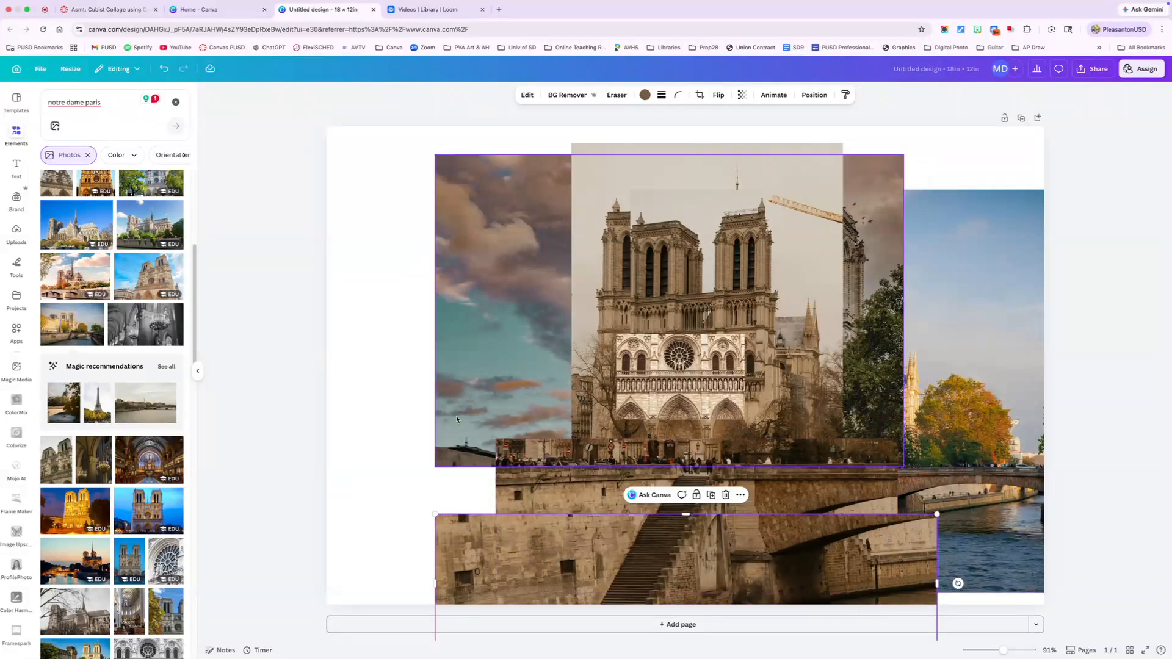
{"action": "left_click", "coordinate": [356, 200]}
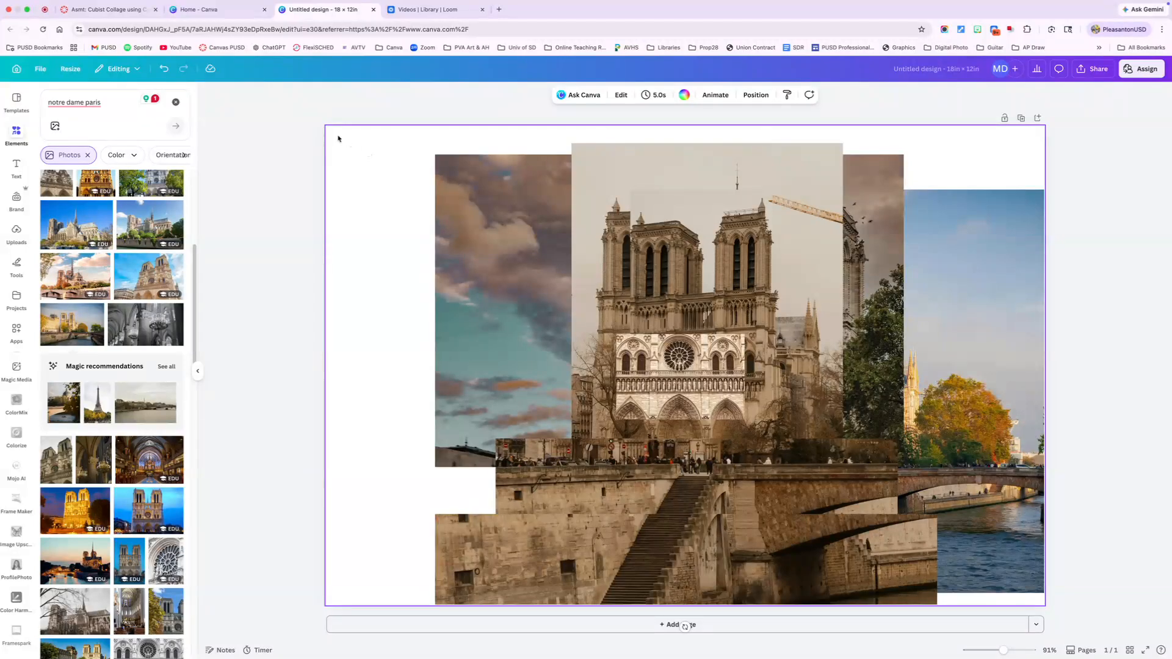
- Group all the collage photos and shrink the group, placing it fully inside the page with white space around it
{"action": "left_click_drag", "start_coordinate": [342, 142], "coordinate": [1021, 605]}
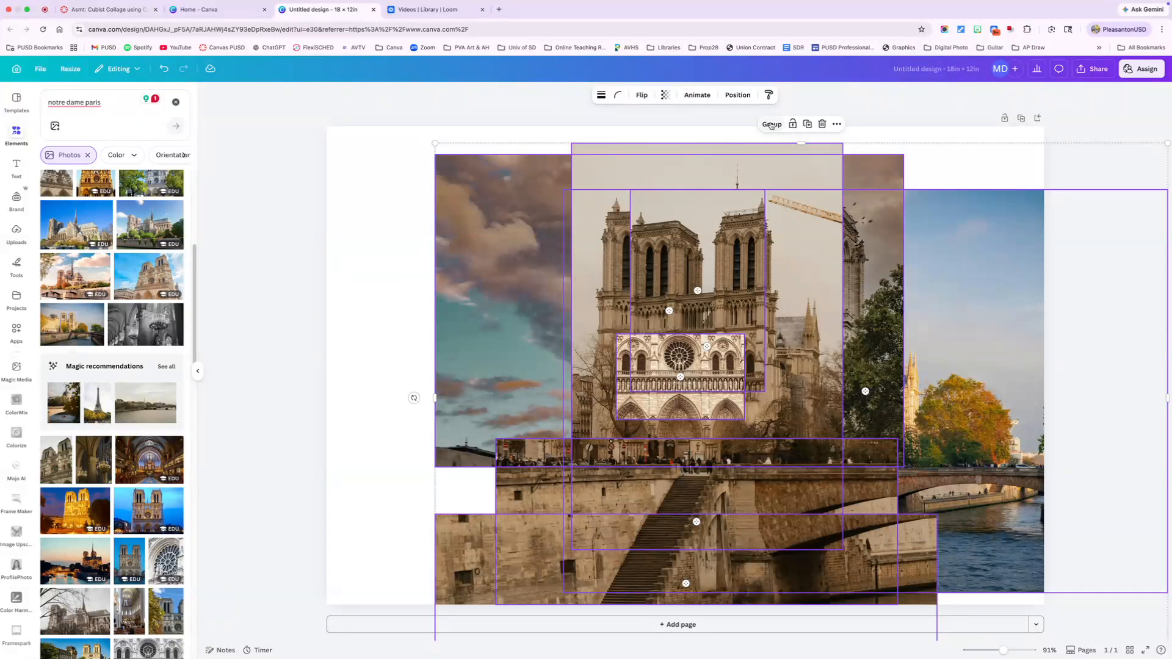
{"action": "left_click", "coordinate": [771, 125]}
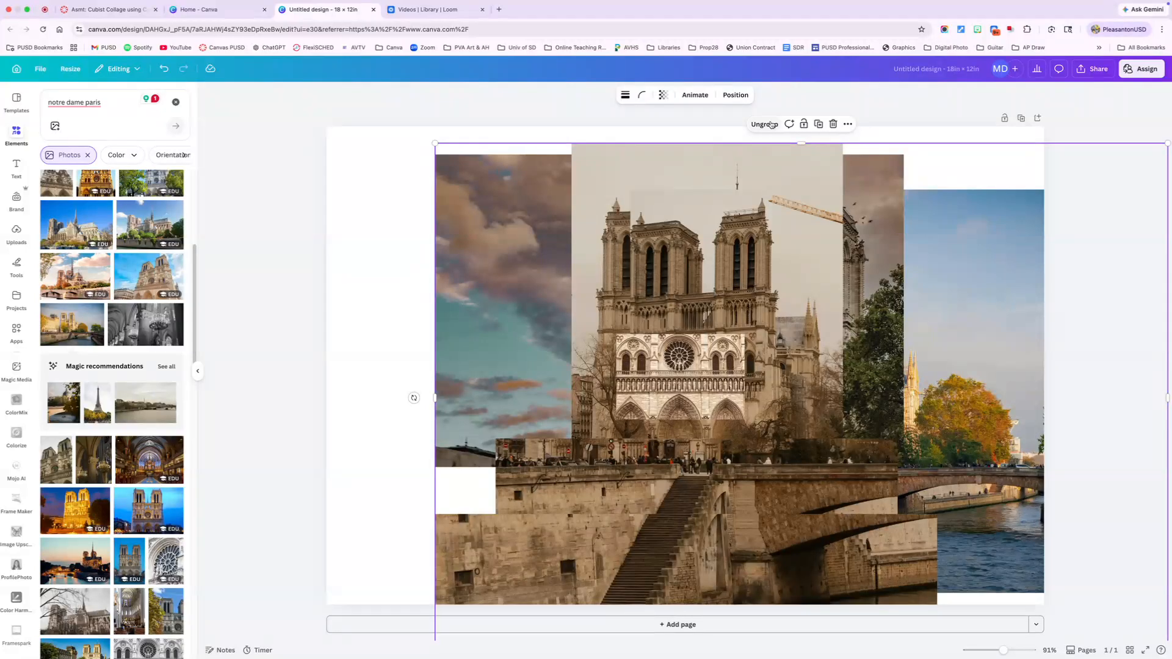
{"action": "left_click_drag", "start_coordinate": [434, 144], "coordinate": [585, 255]}
{"action": "left_click_drag", "start_coordinate": [864, 440], "coordinate": [698, 369]}
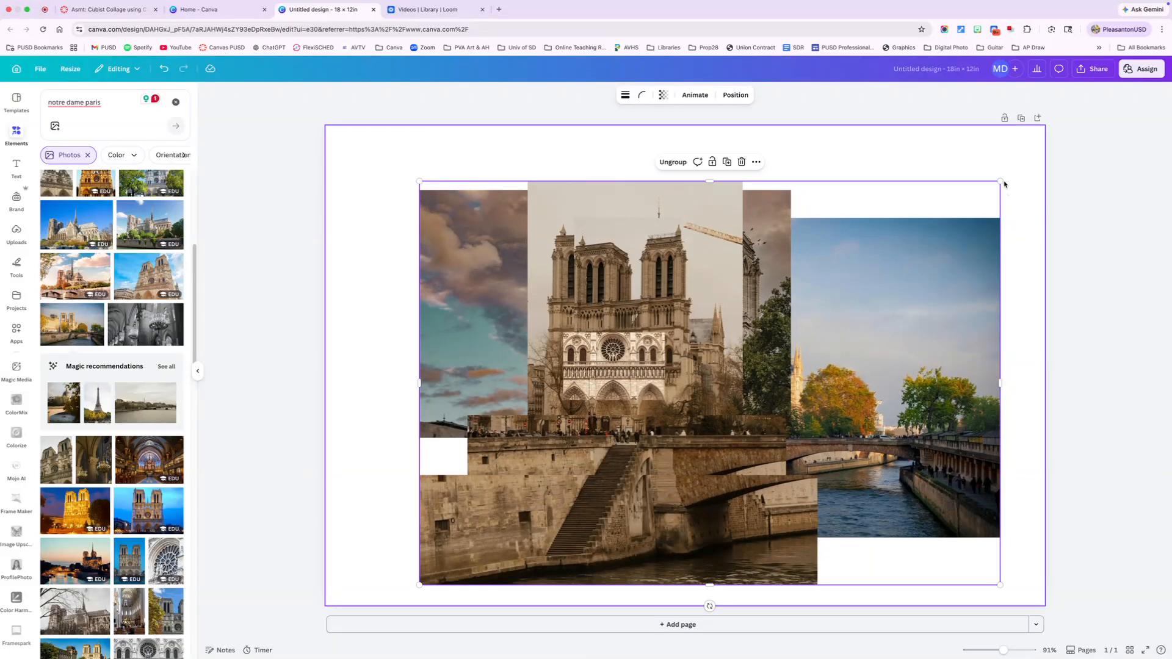
{"action": "left_click_drag", "start_coordinate": [1005, 185], "coordinate": [968, 210]}
{"action": "left_click_drag", "start_coordinate": [674, 388], "coordinate": [703, 367]}
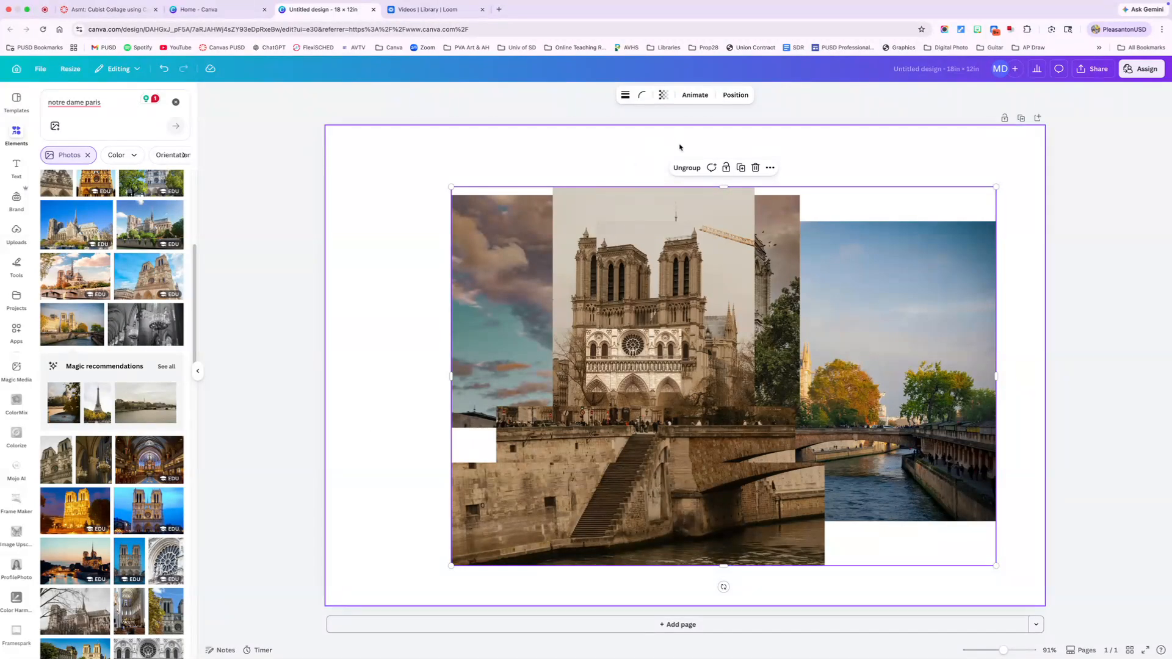
- Ungroup the collage photos and try the Fresco, Latte and Capri filters on the blue-sky river photo, settling on the Bronz filter
{"action": "left_click", "coordinate": [693, 168]}
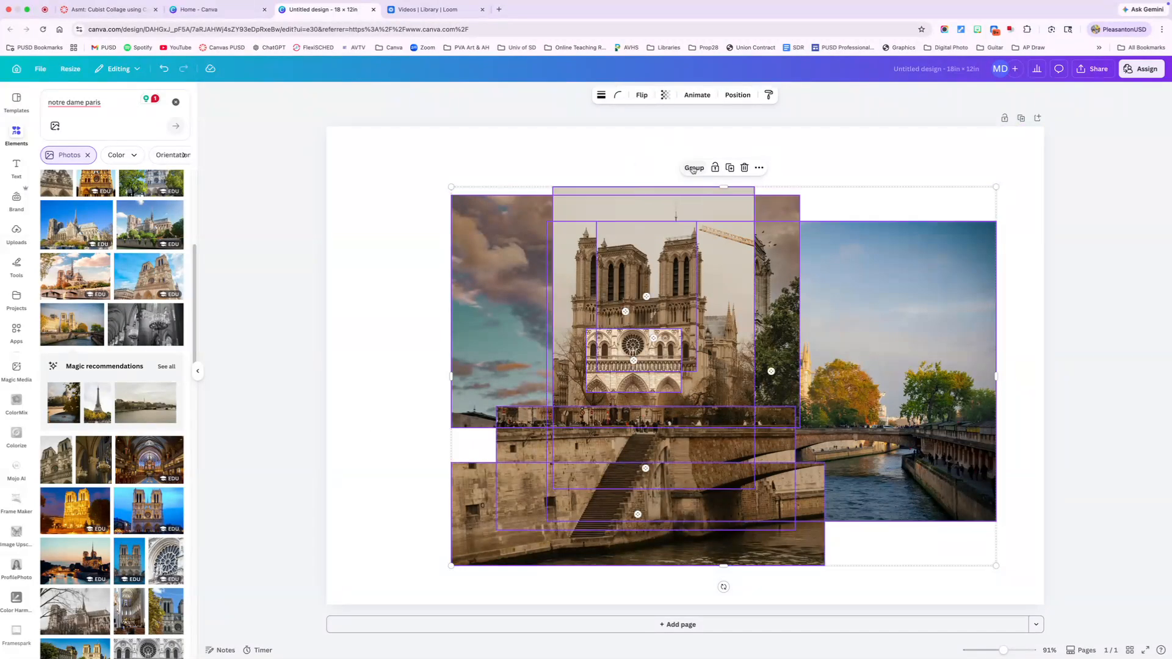
{"action": "left_click", "coordinate": [899, 338]}
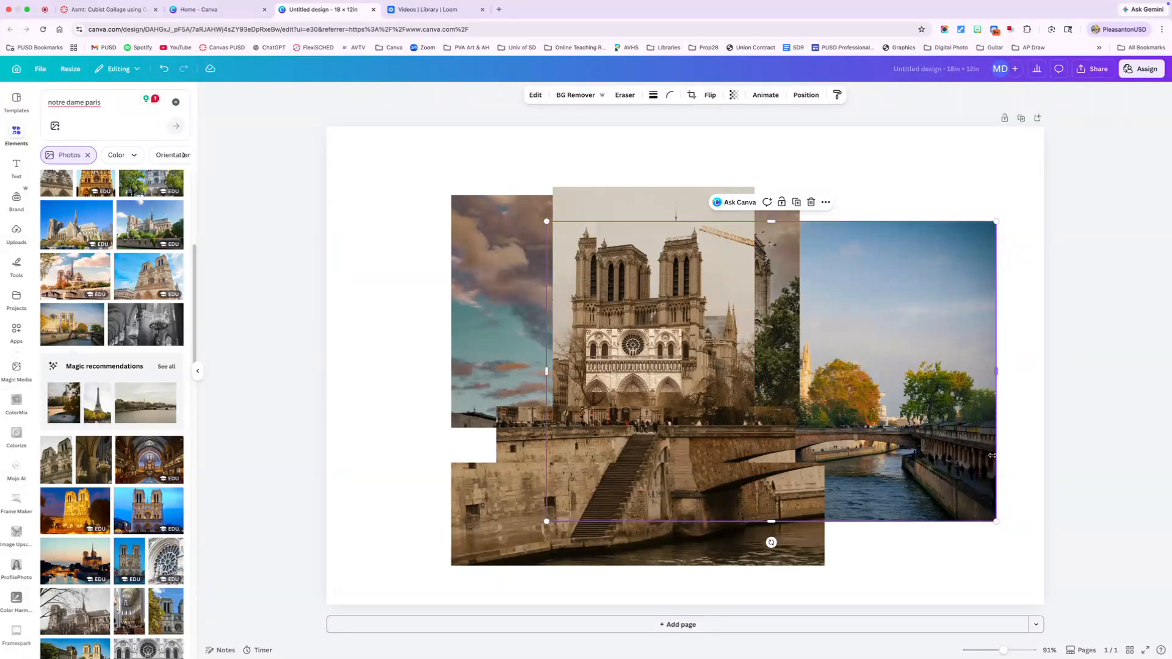
{"action": "left_click", "coordinate": [535, 95]}
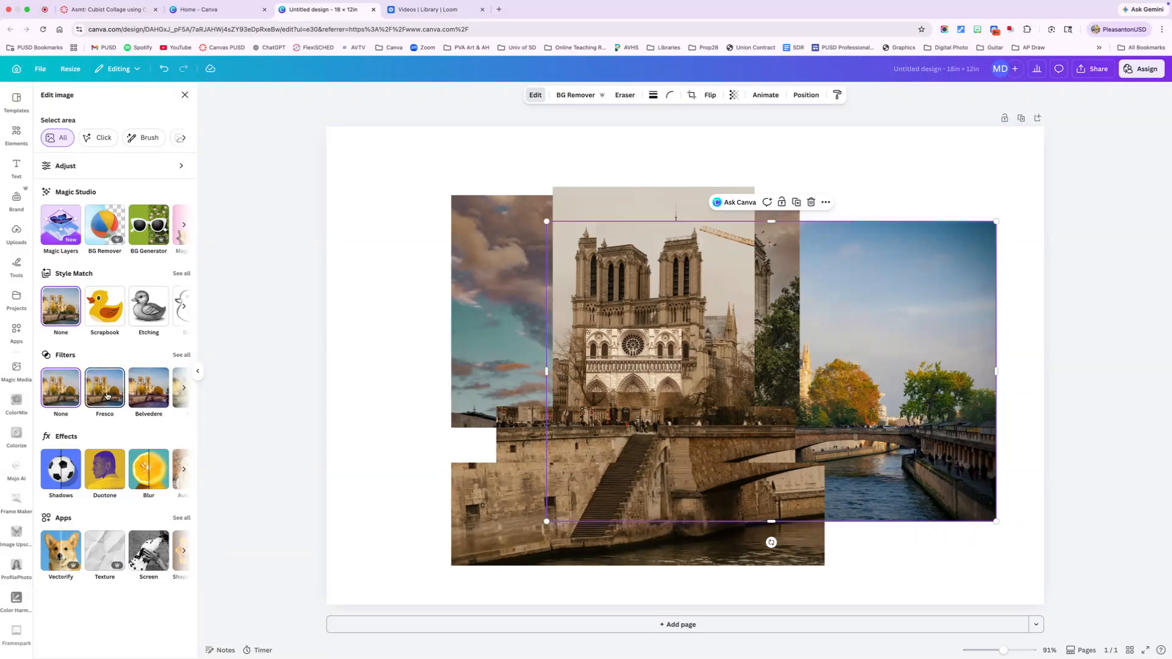
{"action": "left_click", "coordinate": [105, 395]}
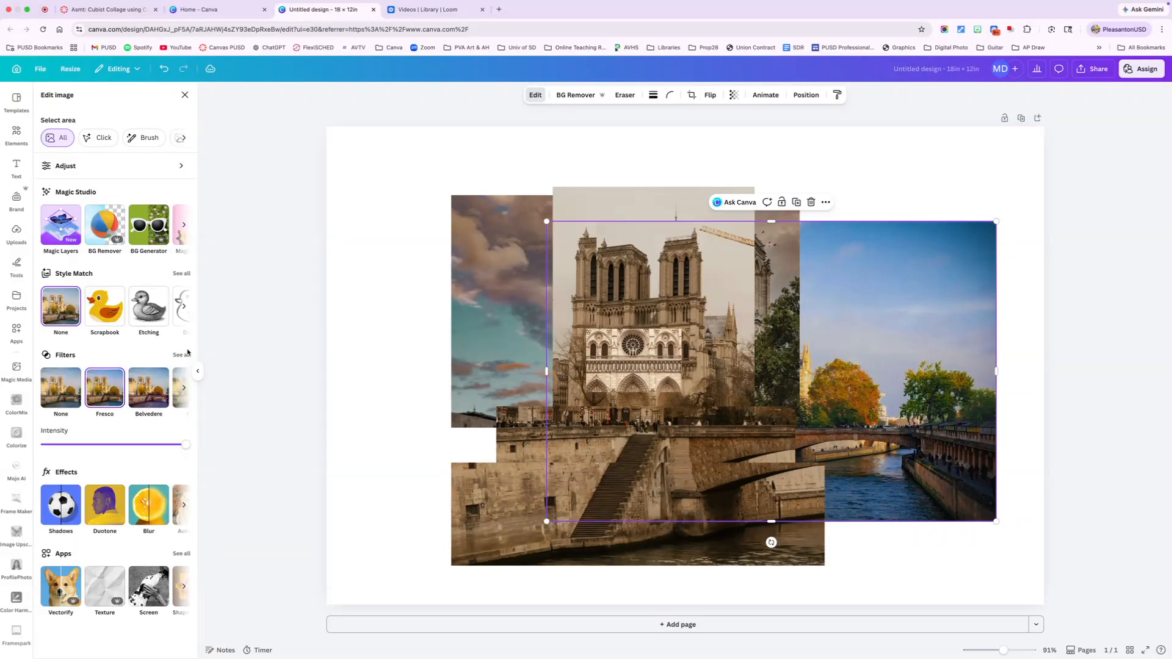
{"action": "left_click", "coordinate": [185, 356]}
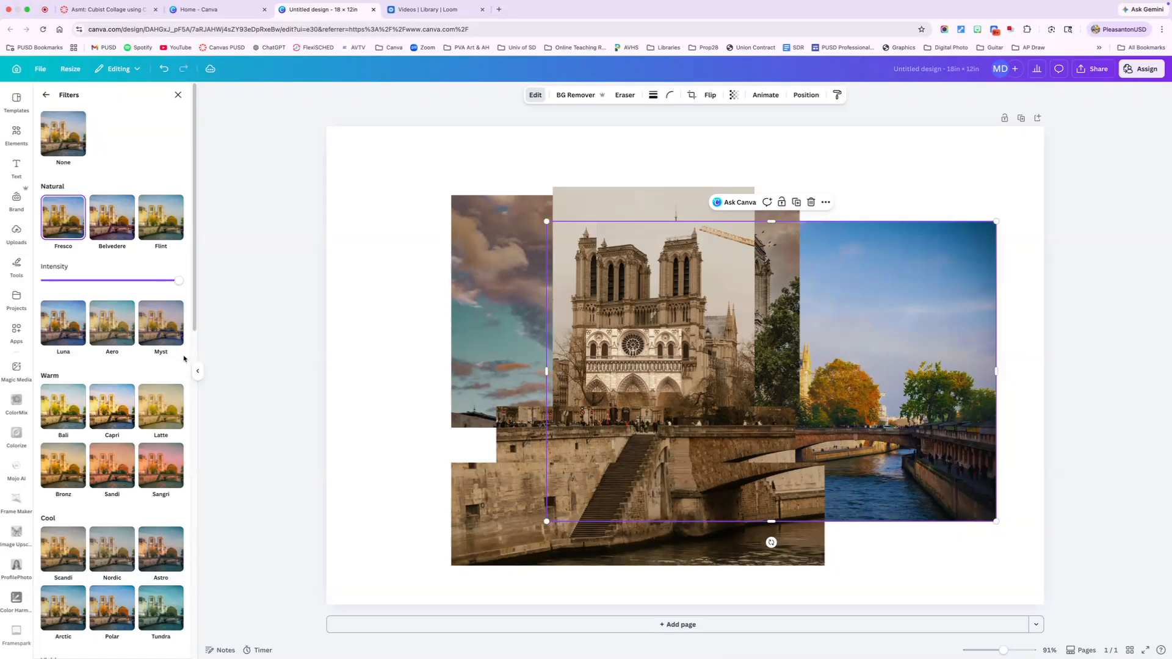
{"action": "left_click", "coordinate": [149, 417]}
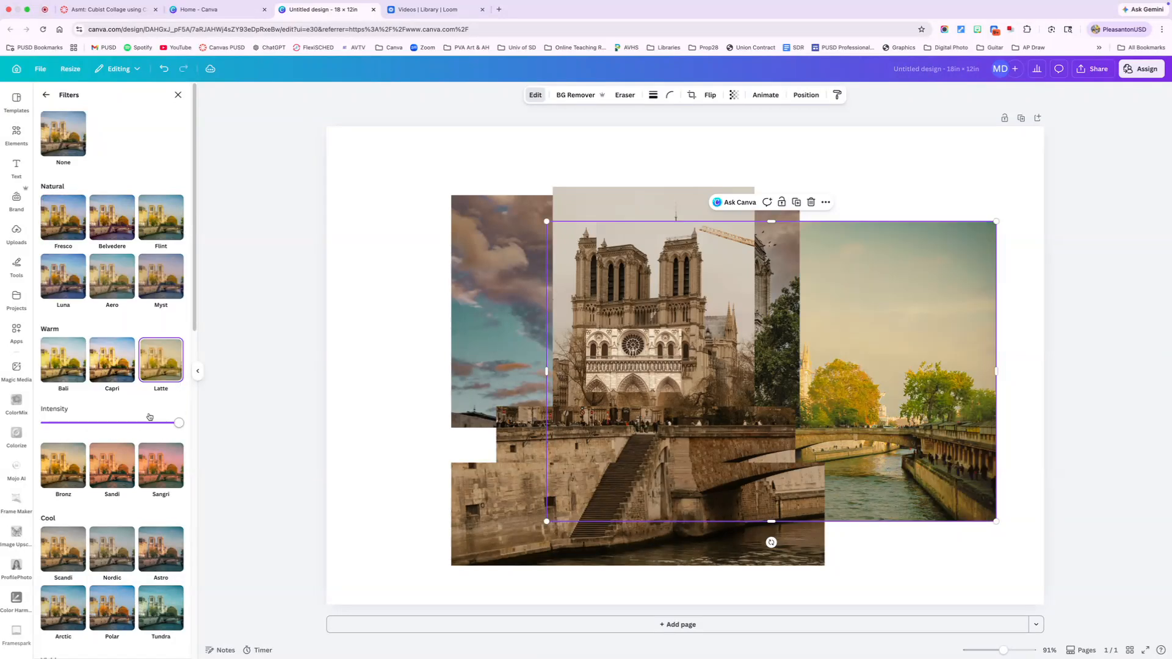
{"action": "left_click", "coordinate": [109, 371]}
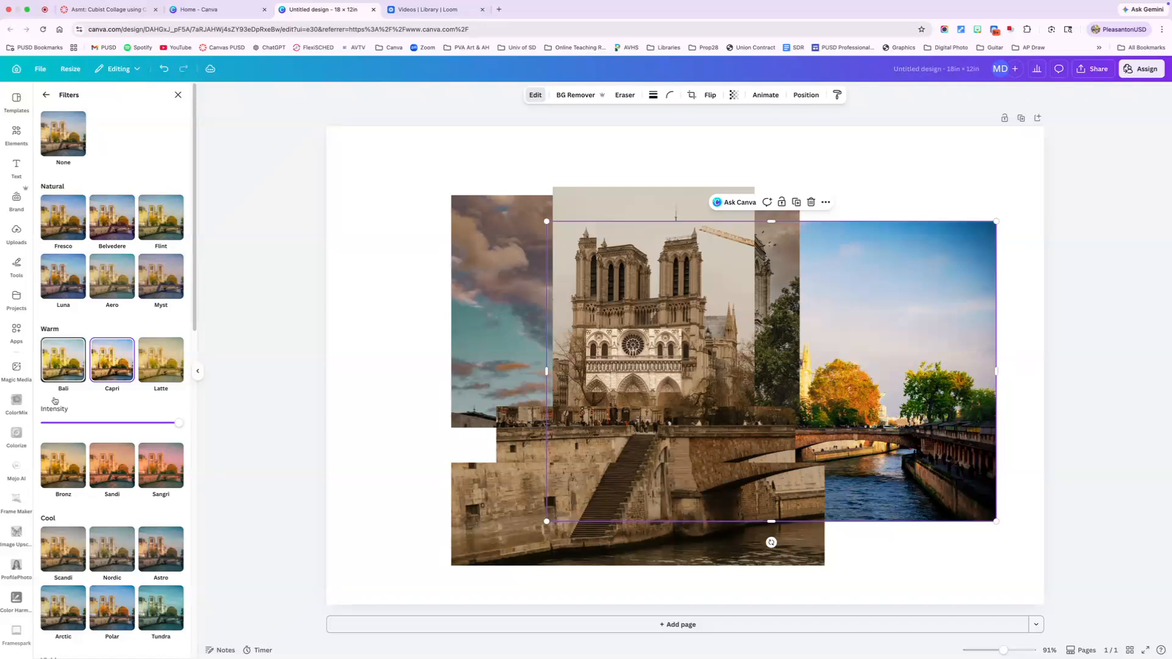
{"action": "left_click", "coordinate": [65, 479]}
{"action": "left_click", "coordinate": [360, 432]}
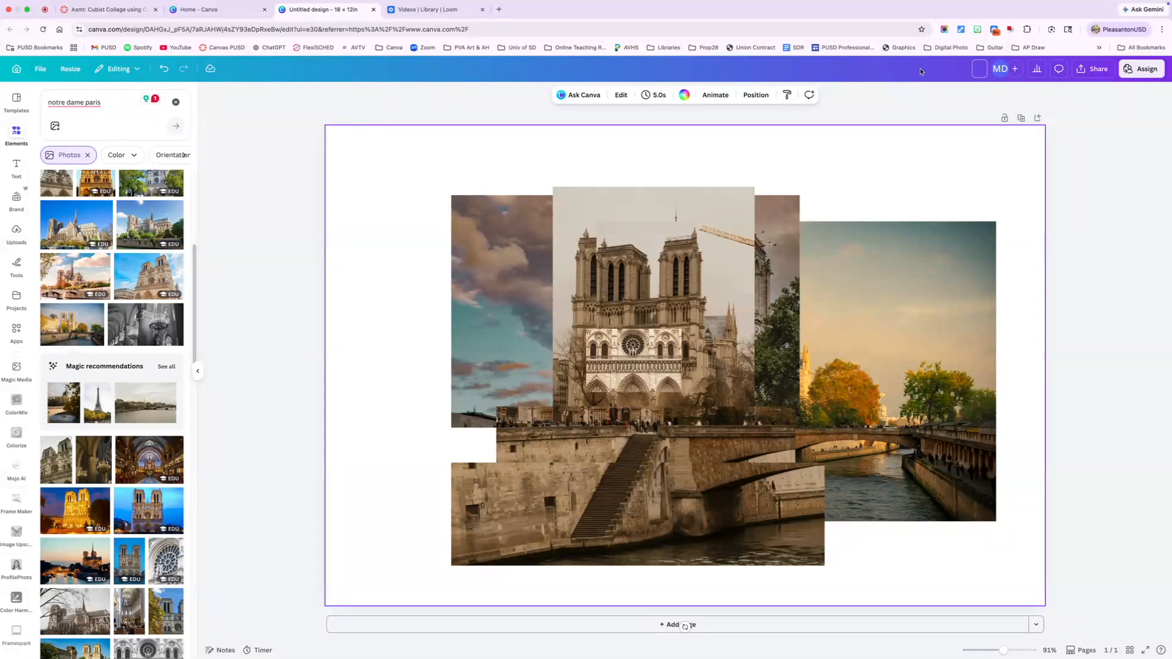
- Rename the design with the creator's surname followed by "Notre Dame"
{"action": "type", "text": "Doyle Notre Dame"}
{"action": "key", "text": "Return"}
- Download the finished collage as a PNG at size 1 and save it to the Downloads folder under the design's title
{"action": "left_click", "coordinate": [1092, 69]}
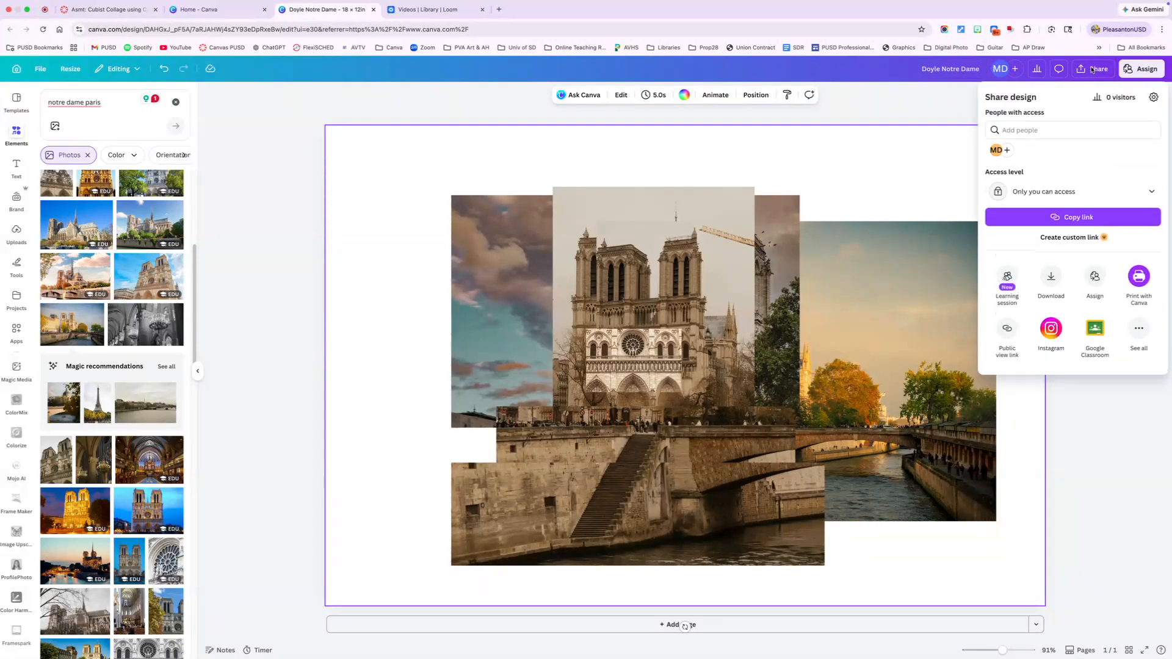
{"action": "left_click", "coordinate": [1050, 278]}
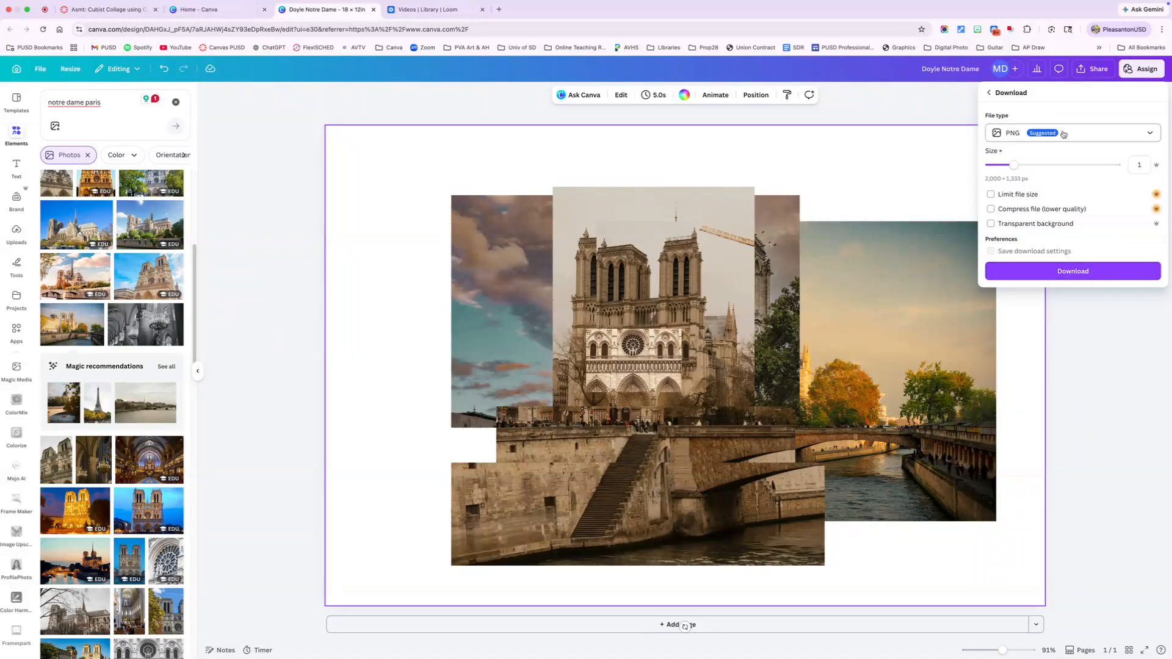
{"action": "left_click", "coordinate": [1065, 274]}
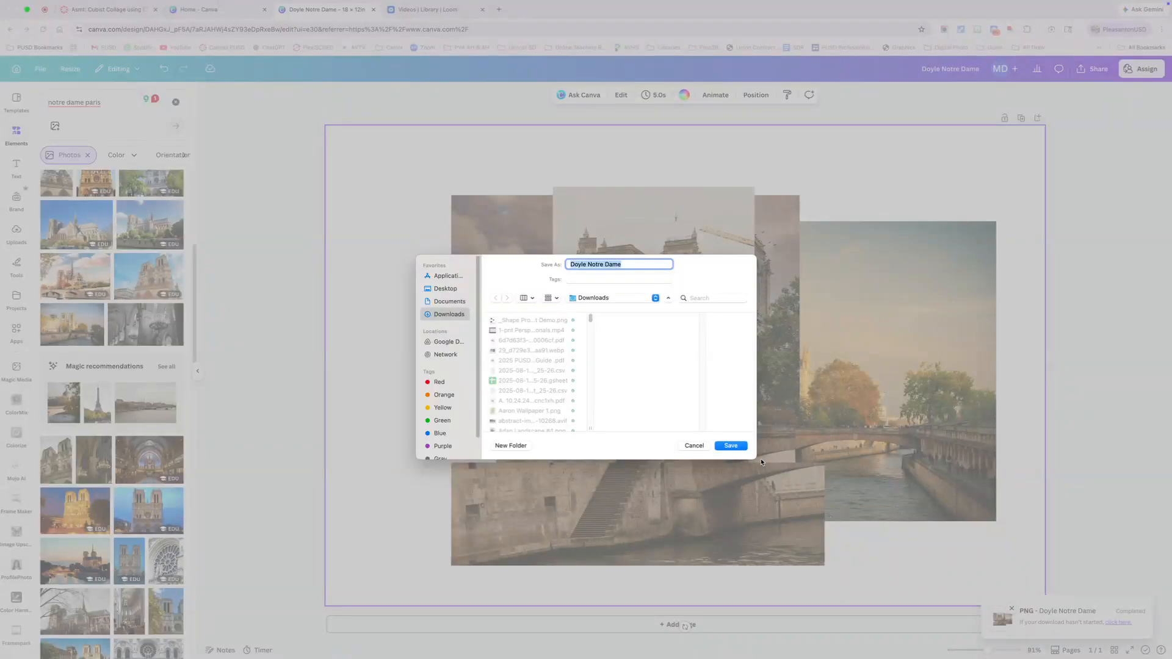
{"action": "left_click", "coordinate": [730, 446]}
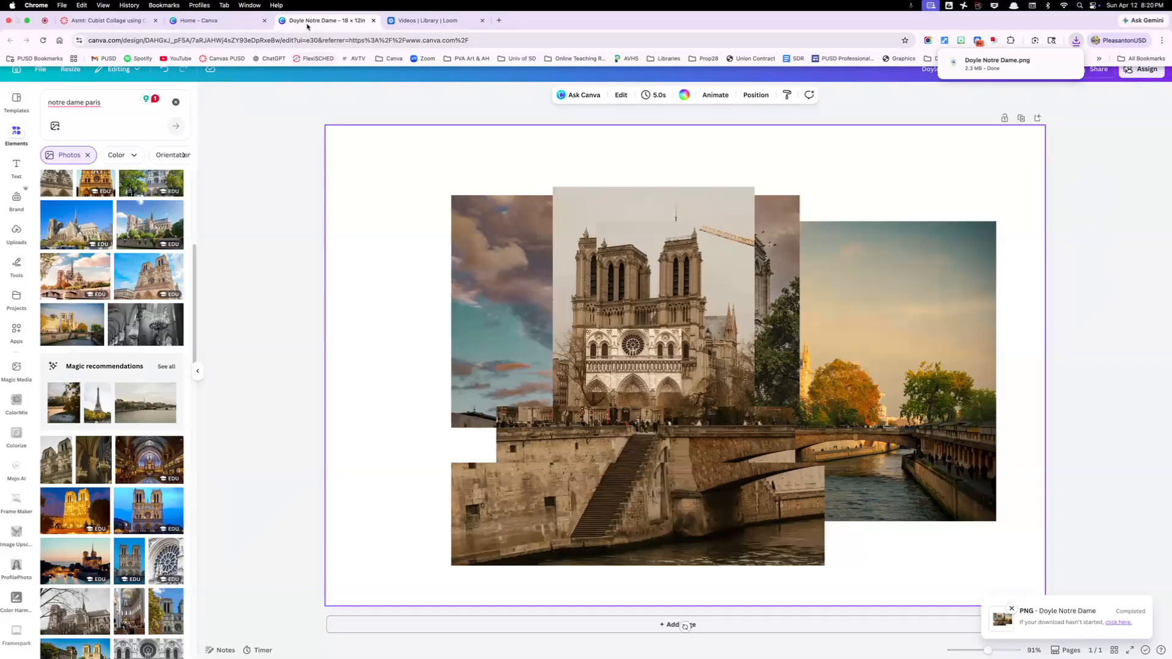